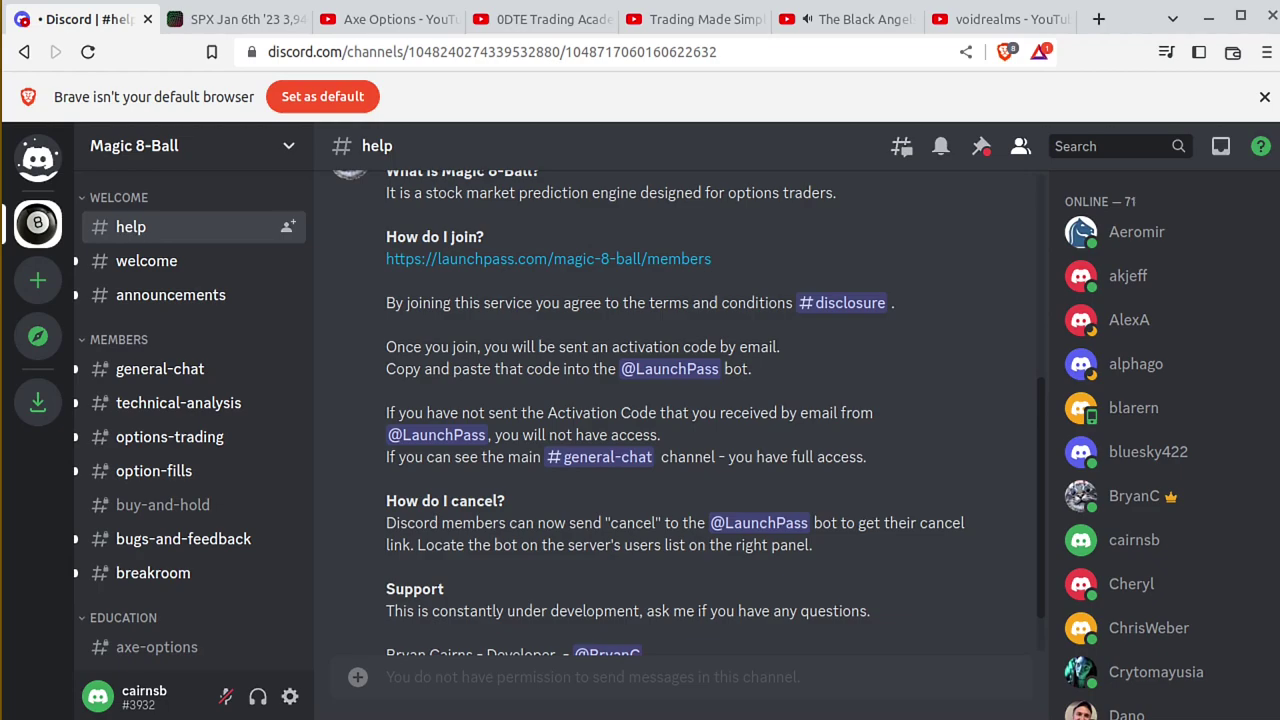
Review the help channel's introduction to Magic 8-Ball and its joining instructions.
scroll(777, 430, up, 5)
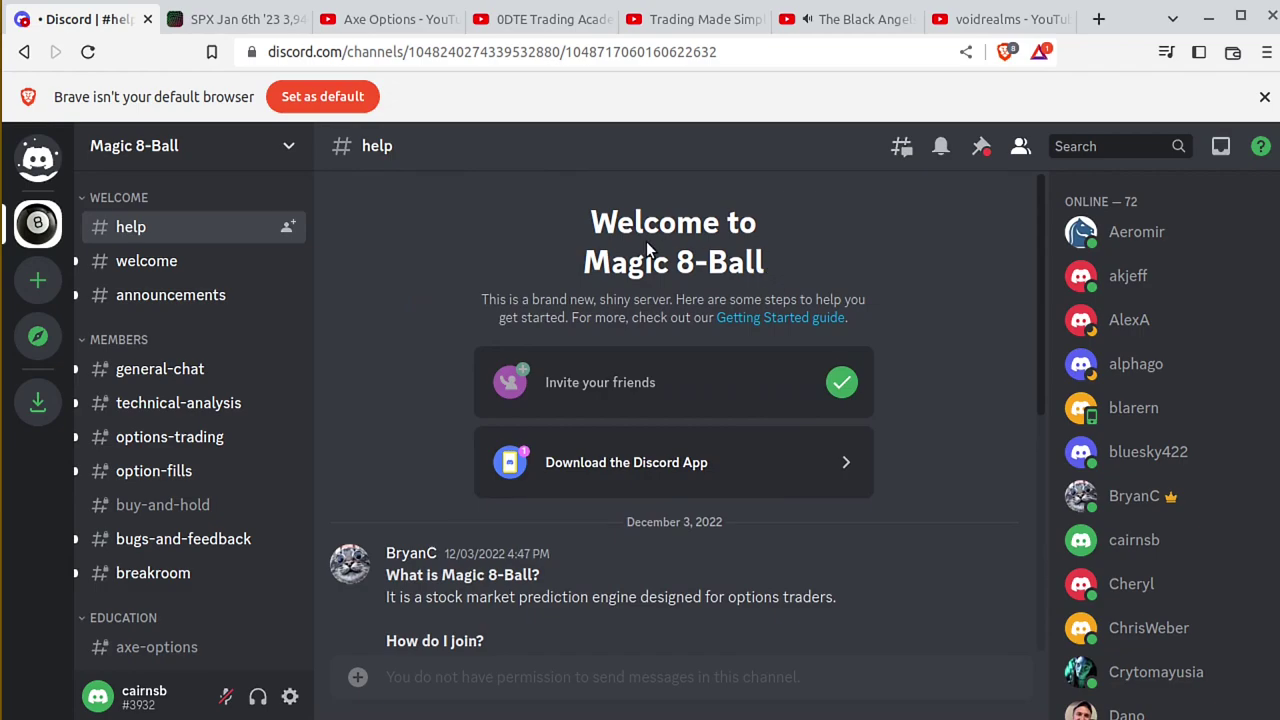
scroll(467, 500, down, 2)
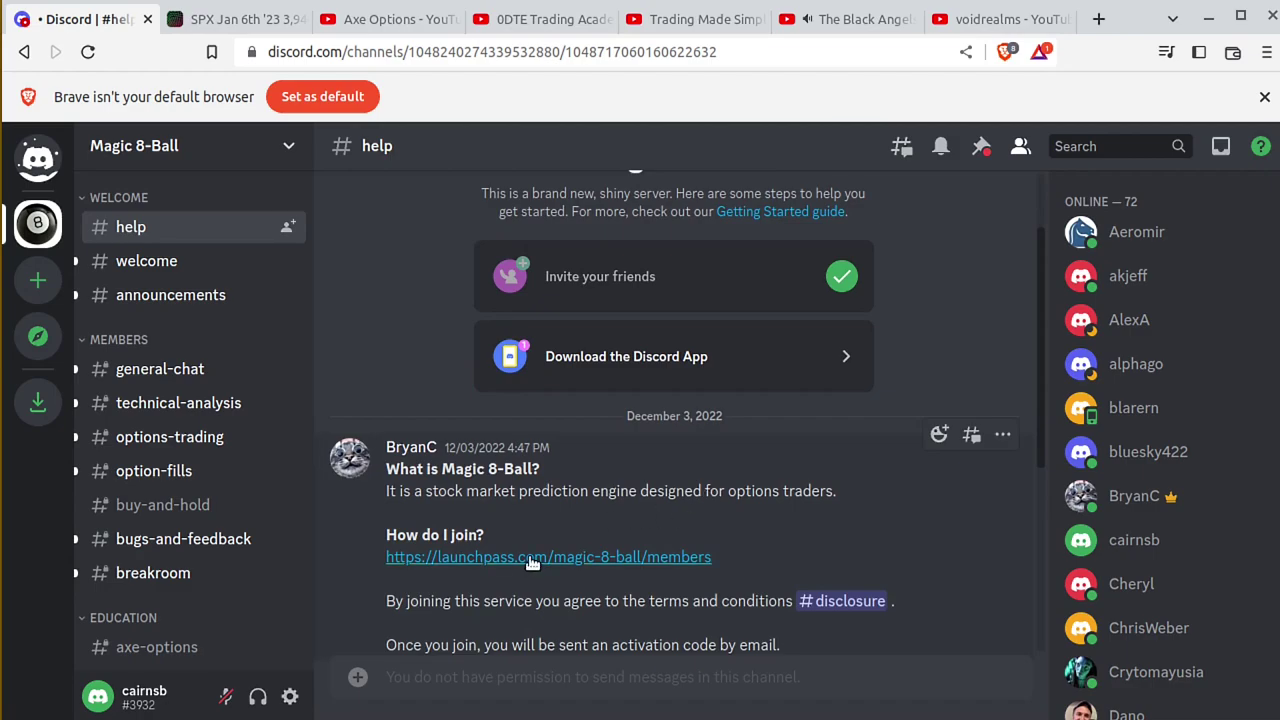
scroll(570, 510, down, 2)
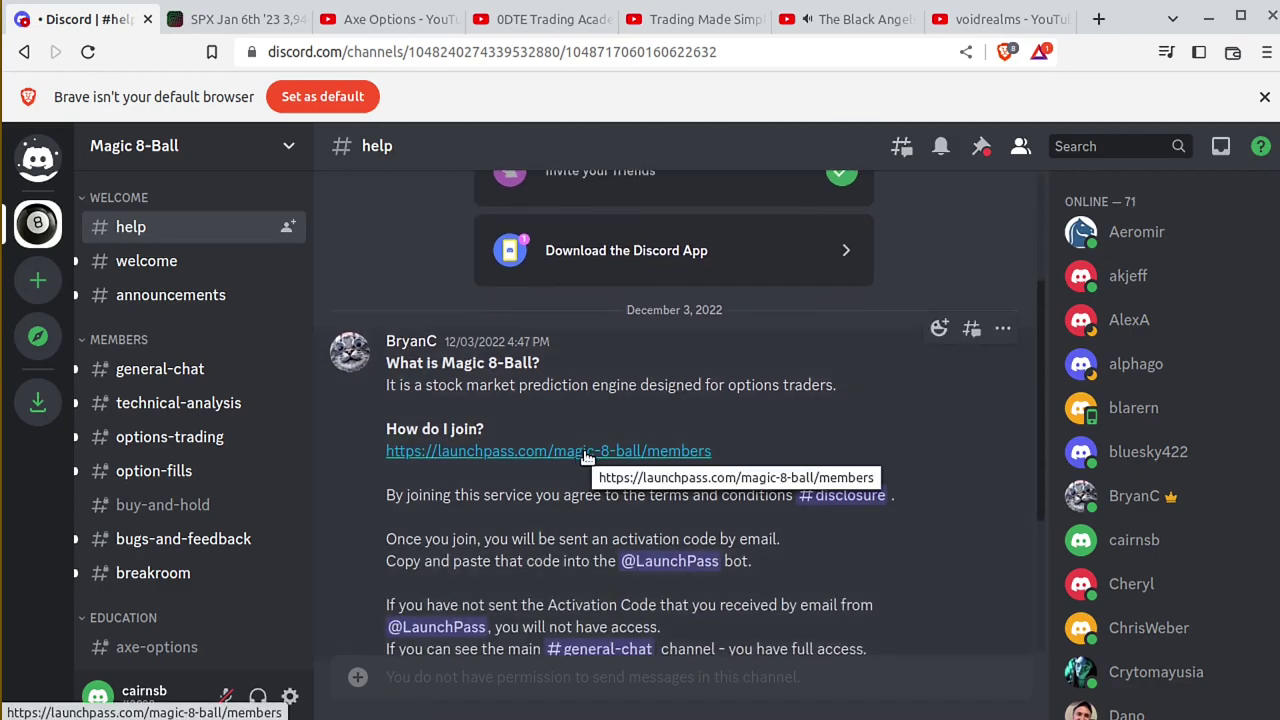
In OptionStrat, try a 4,060 short call on the SPX bull call spread, and set its strikes to 3,935C and 3,950C.
click(260, 19)
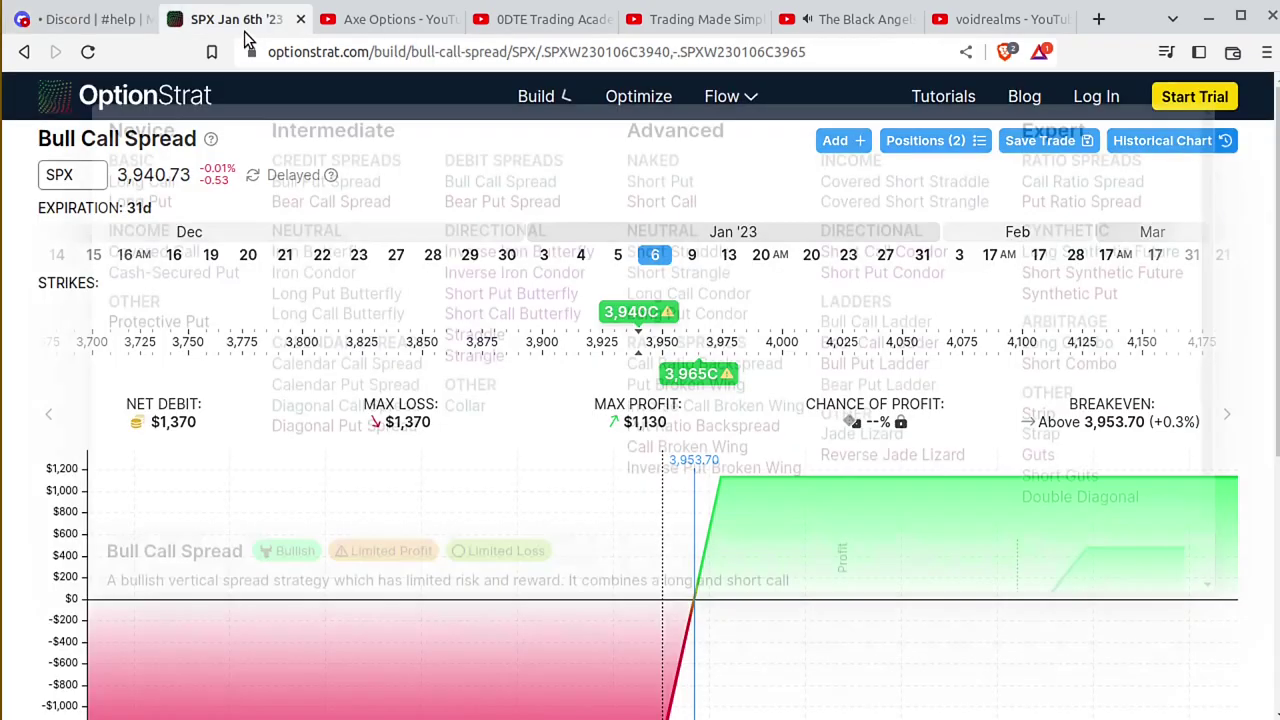
scroll(246, 489, down, 1)
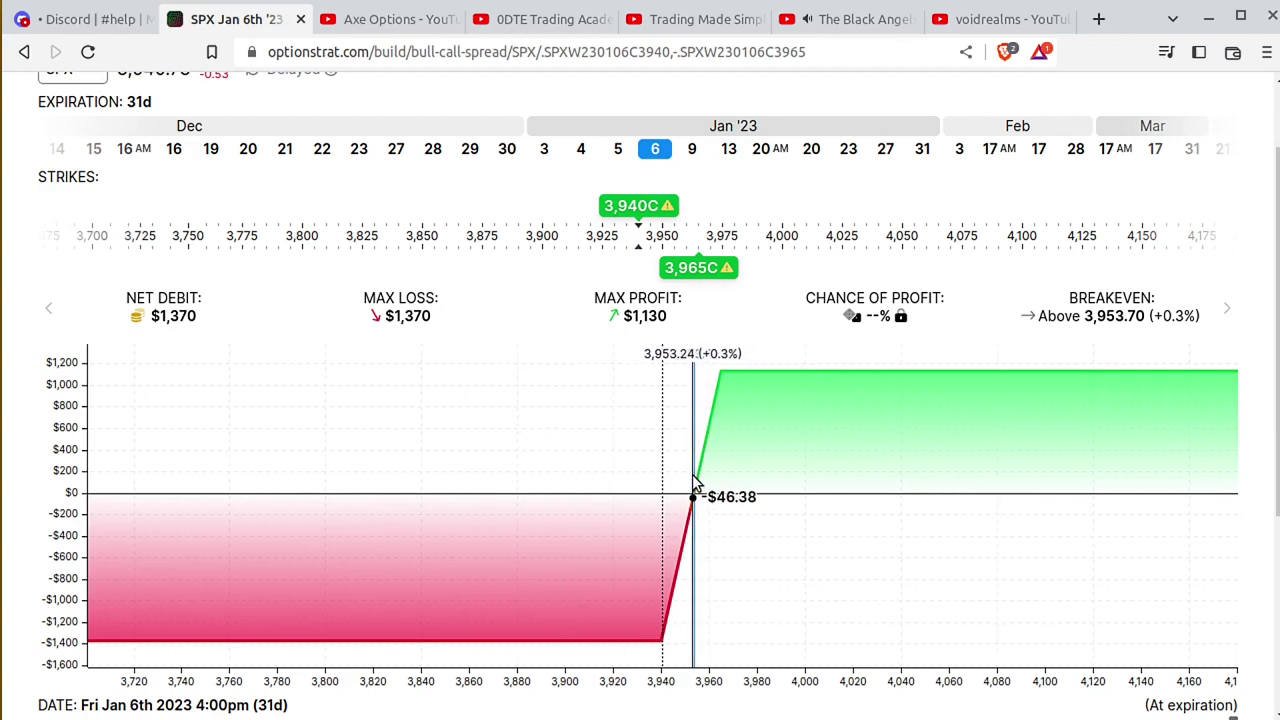
mouse_move(700, 267)
mouse_down()
mouse_move(600, 268)
mouse_move(933, 282)
mouse_up()
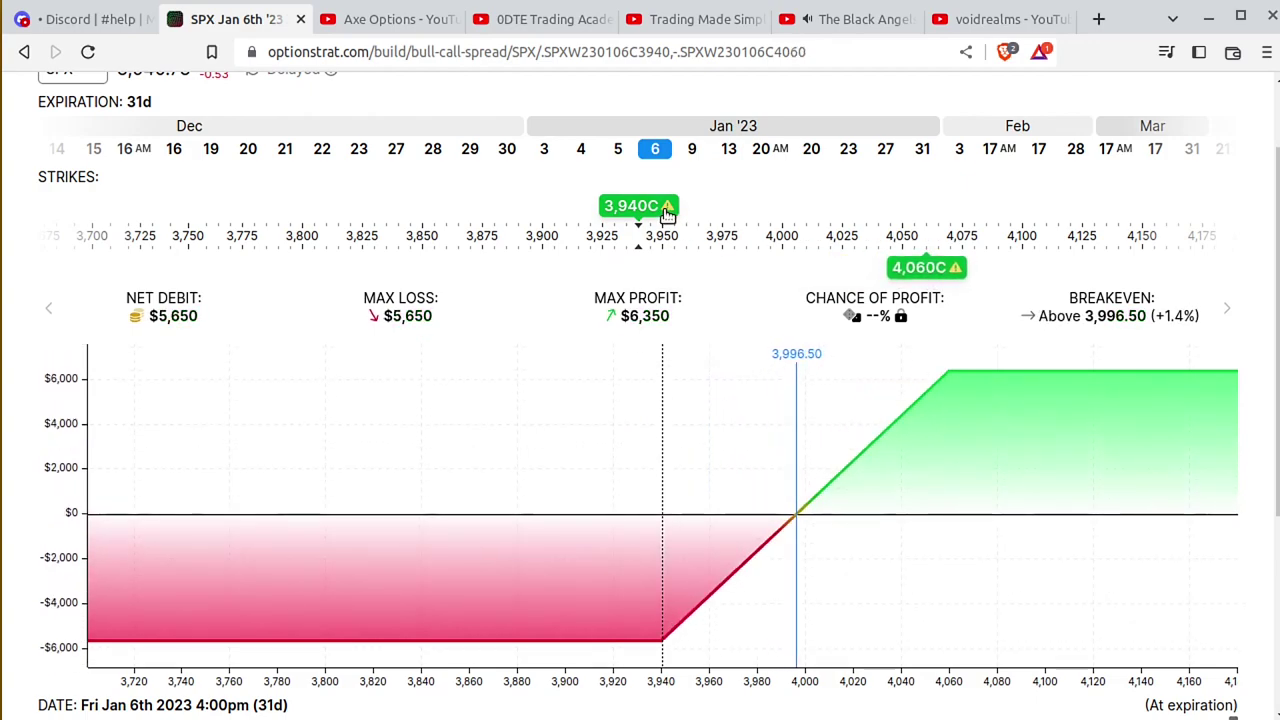
mouse_move(660, 210)
mouse_down()
mouse_move(800, 215)
mouse_move(877, 237)
mouse_move(901, 268)
mouse_up()
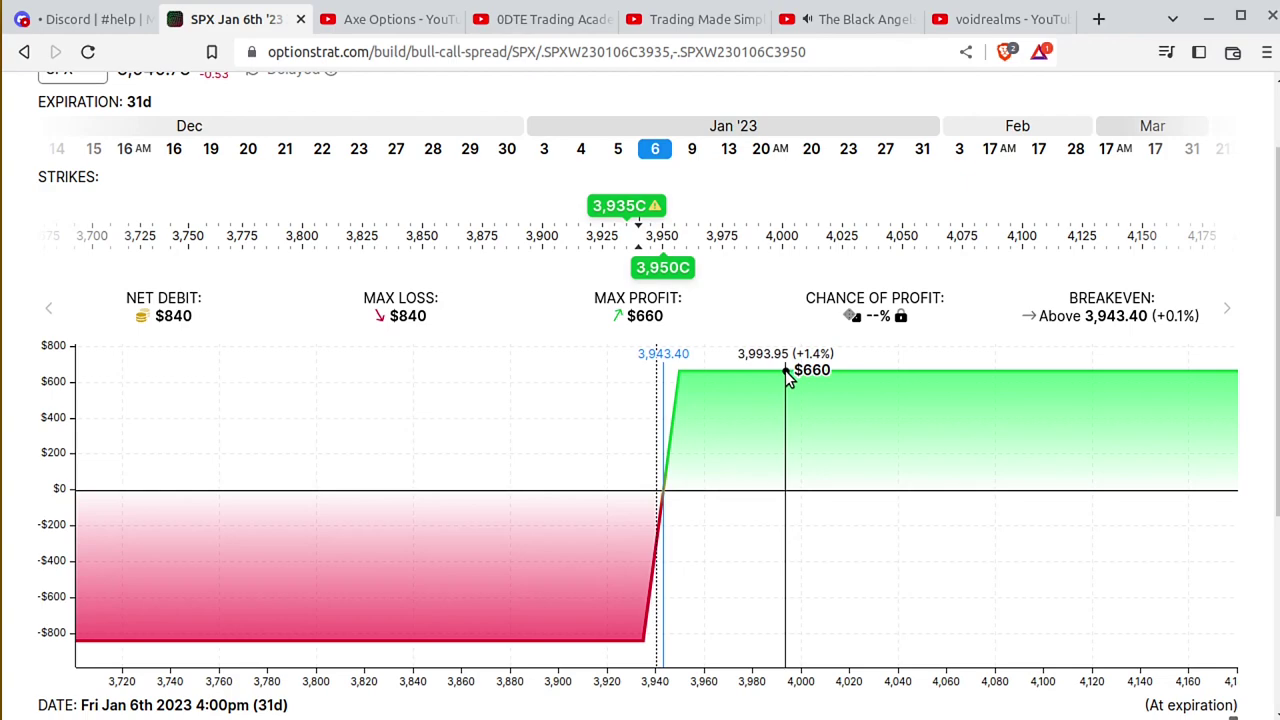
mouse_move(658, 268)
mouse_down()
mouse_move(601, 276)
mouse_move(662, 276)
mouse_move(604, 276)
mouse_move(706, 306)
mouse_move(670, 308)
mouse_up()
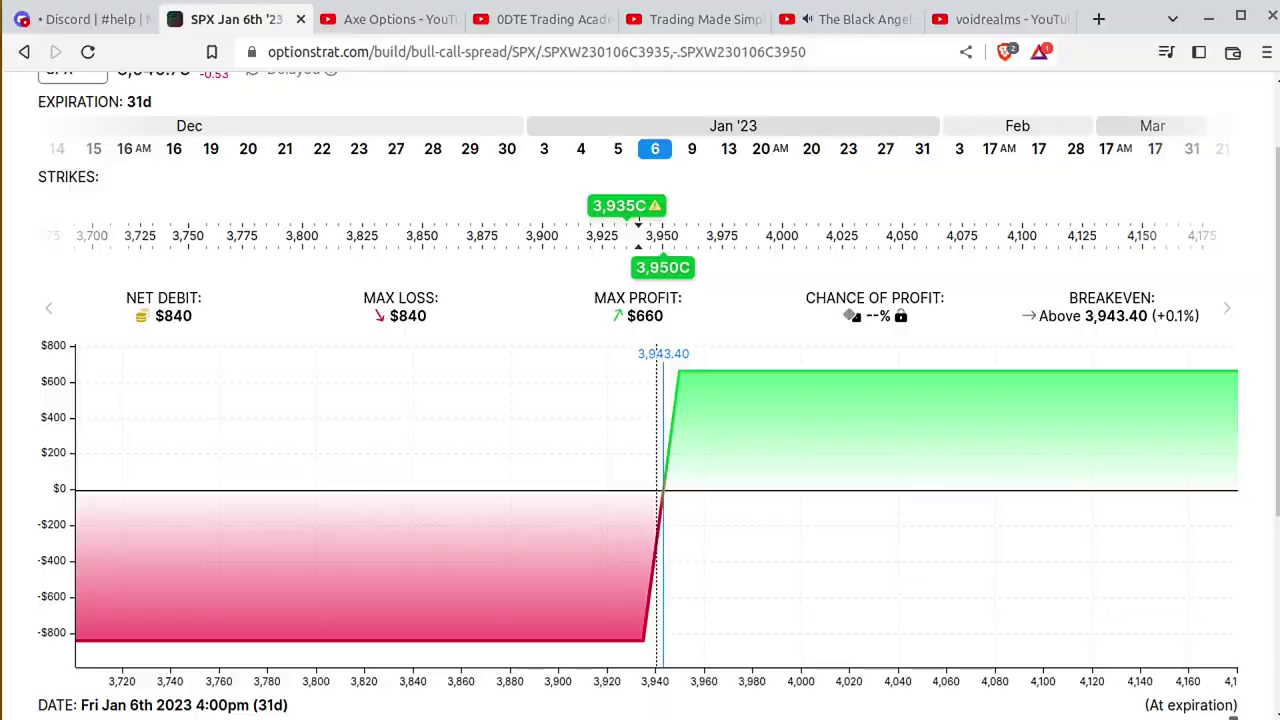
Switch to the thinkorswim trading platform and examine the one-minute SPX price chart.
key(alt+Tab)
click(595, 38)
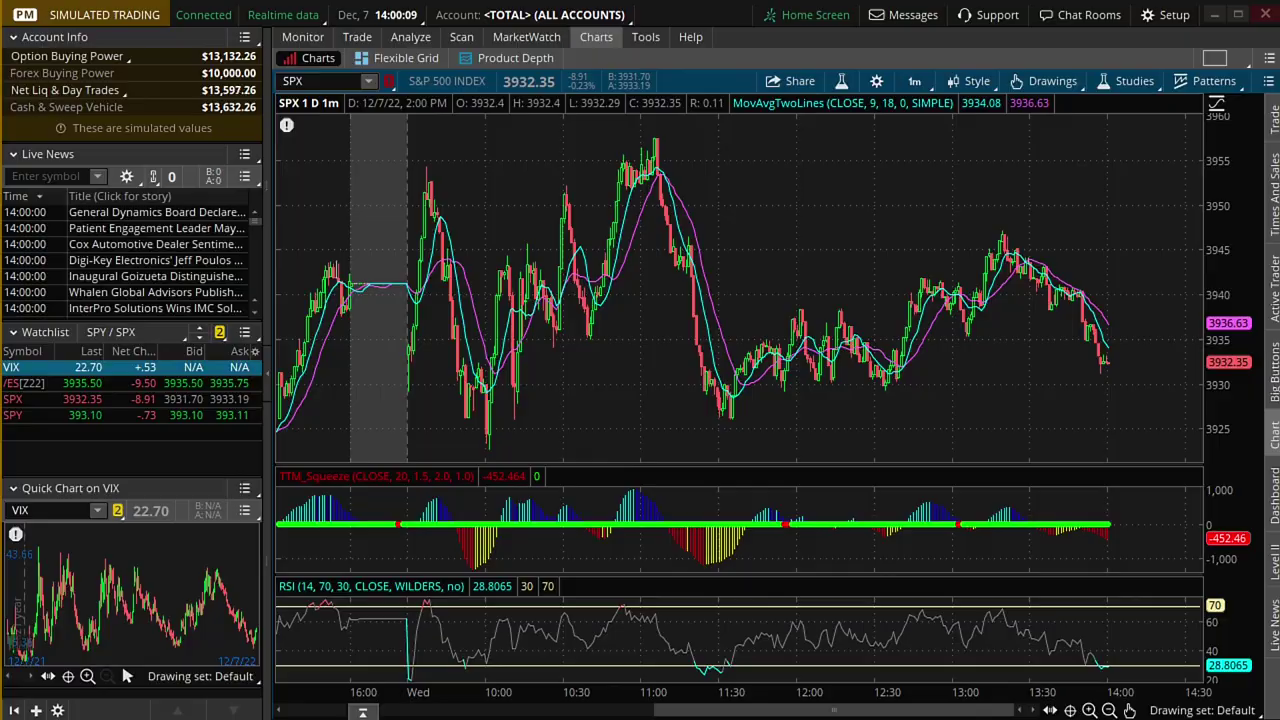
key(alt+Tab)
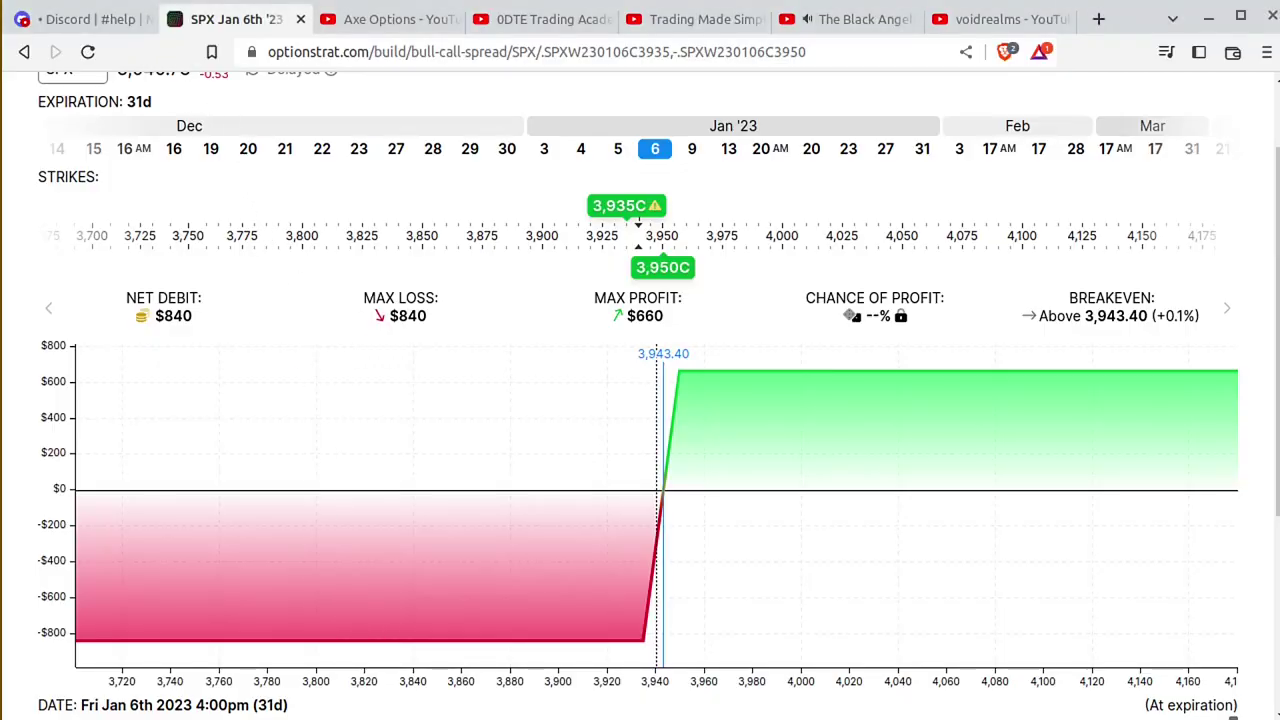
click(70, 19)
scroll(160, 410, down, 3)
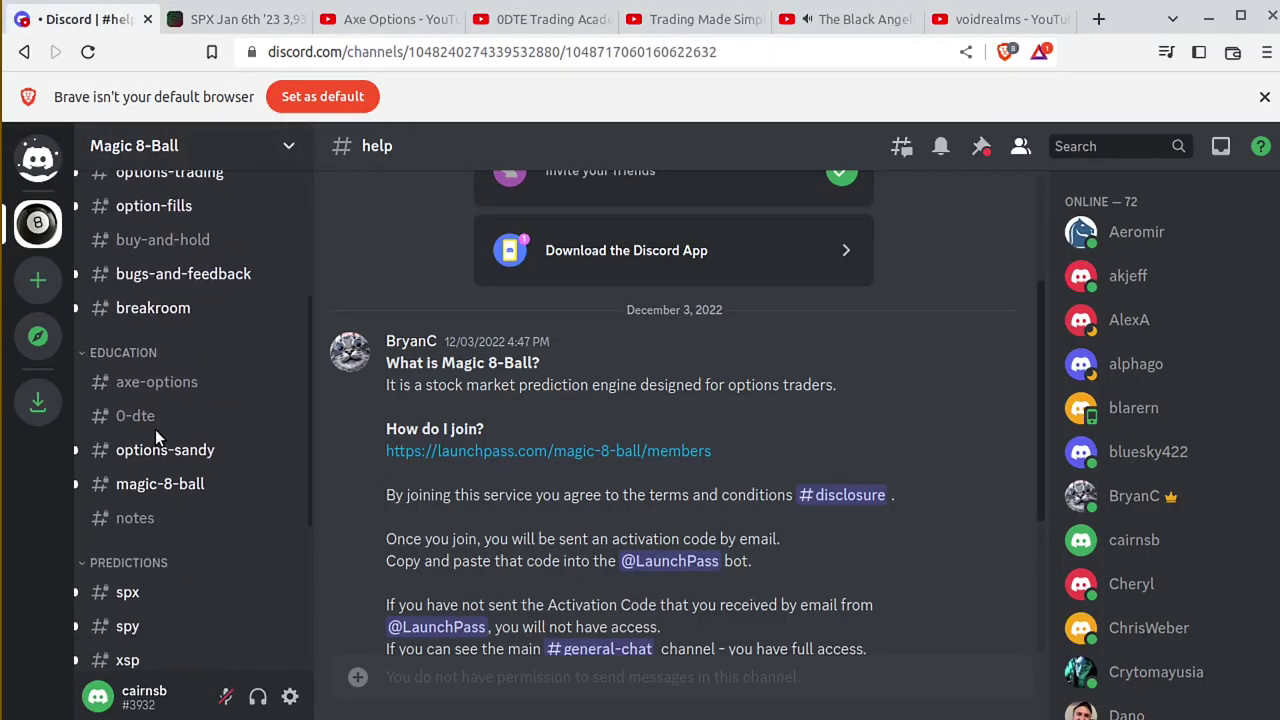
click(138, 595)
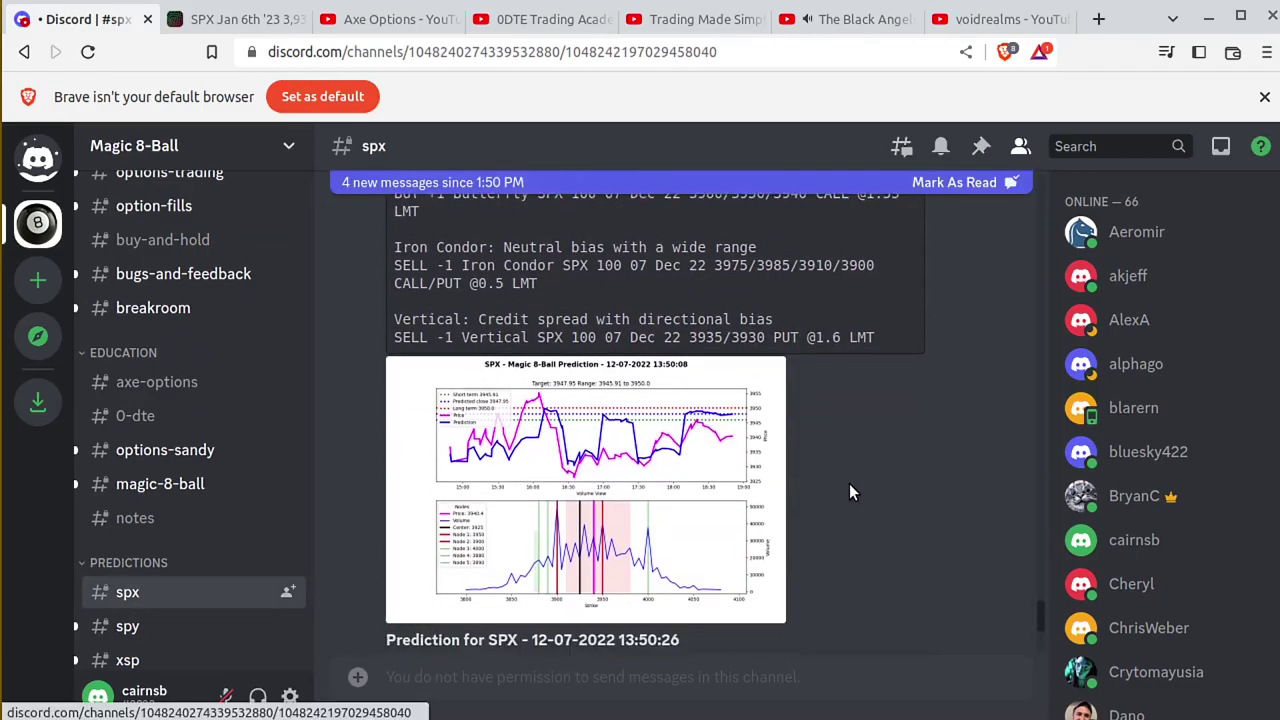
scroll(849, 483, down, 15)
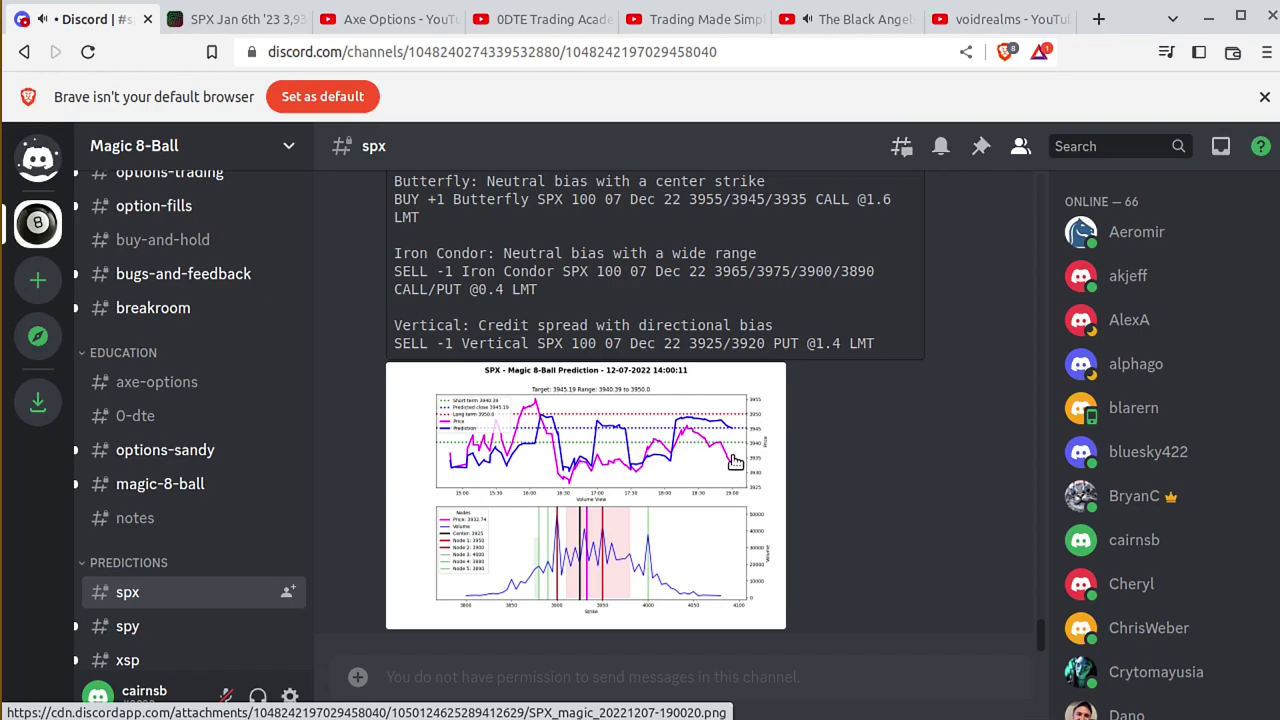
scroll(722, 440, up, 3)
scroll(668, 365, up, 2)
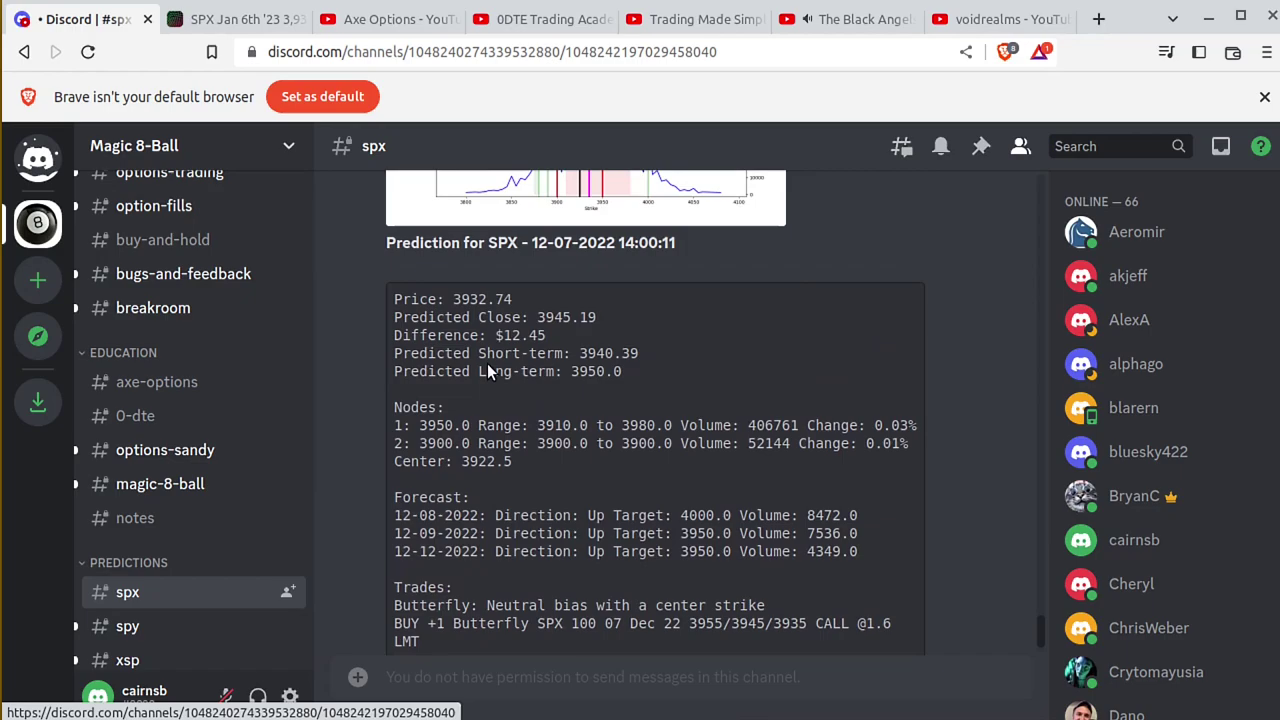
Highlight the price difference, predicted close and predicted short-term and long-term values in the 14:00:11 SPX prediction.
drag(501, 335, 491, 336)
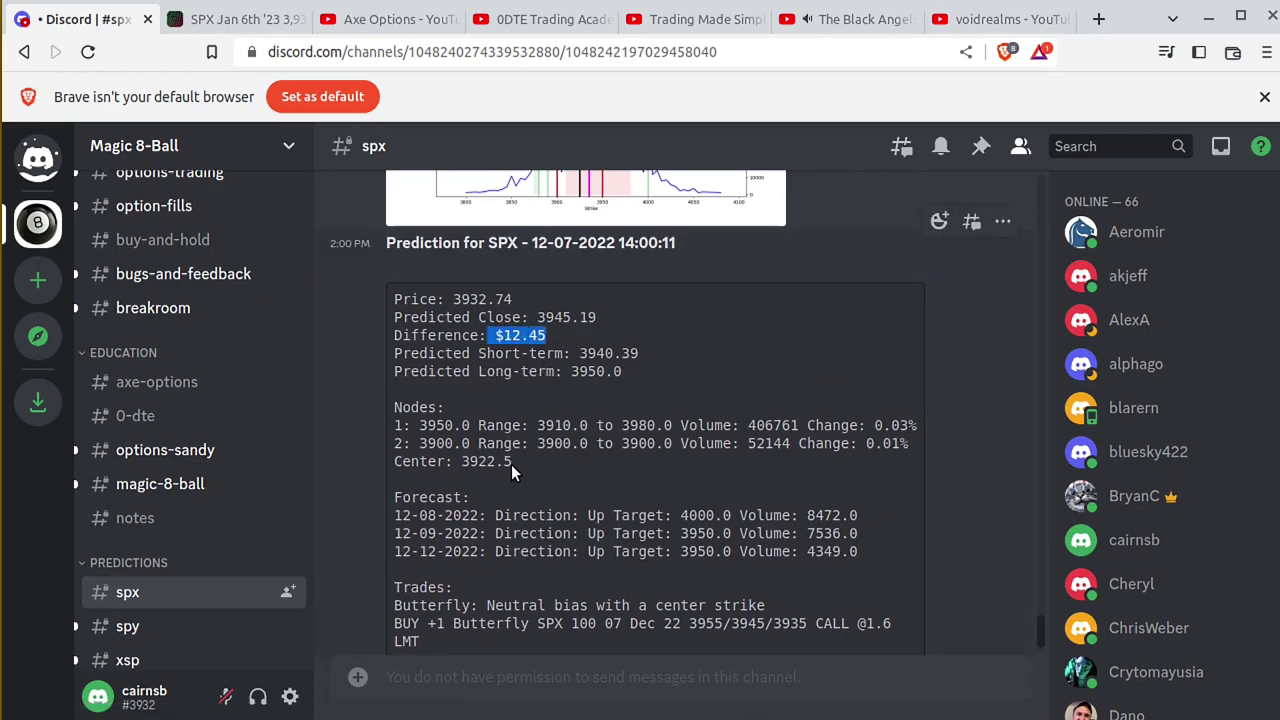
click(433, 330)
drag(448, 297, 529, 318)
click(500, 320)
drag(646, 353, 557, 353)
click(629, 378)
click(711, 375)
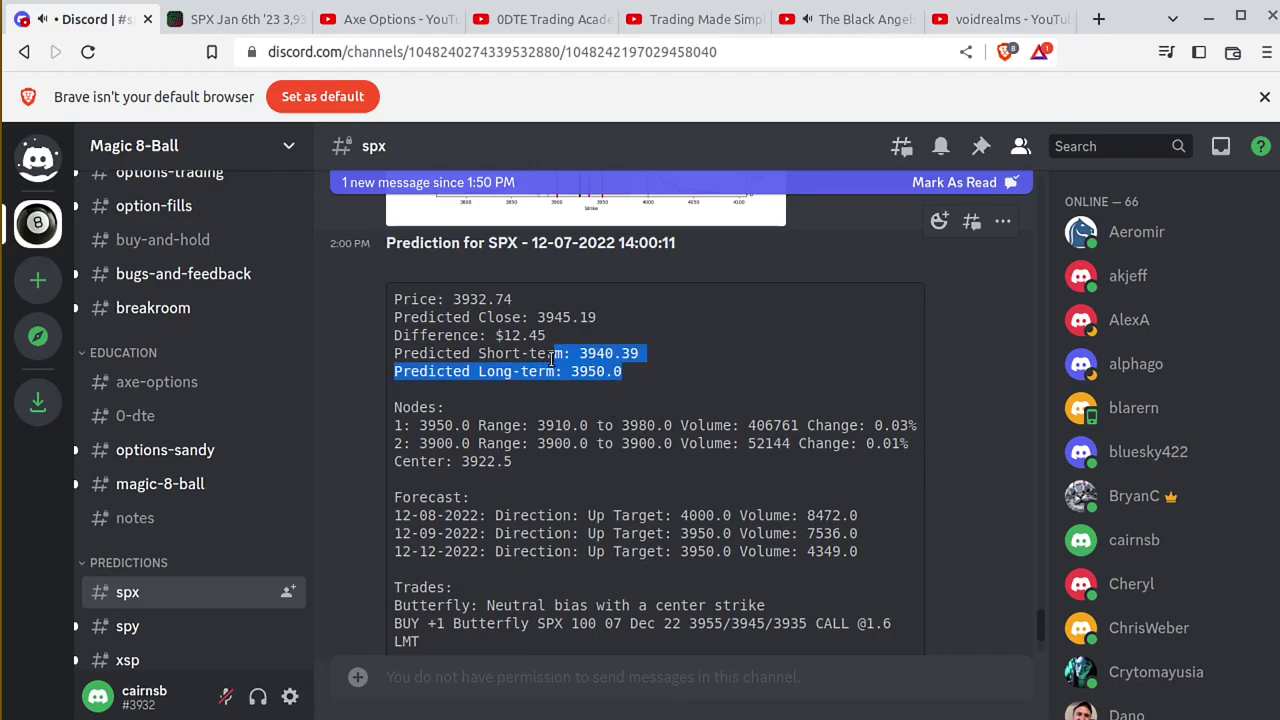
Copy the suggested trade line "SELL -1 Vertical SPX 100 07 Dec 22 3925/3920 PUT @1.4 LMT" from the 14:00:11 prediction.
scroll(666, 389, down, 5)
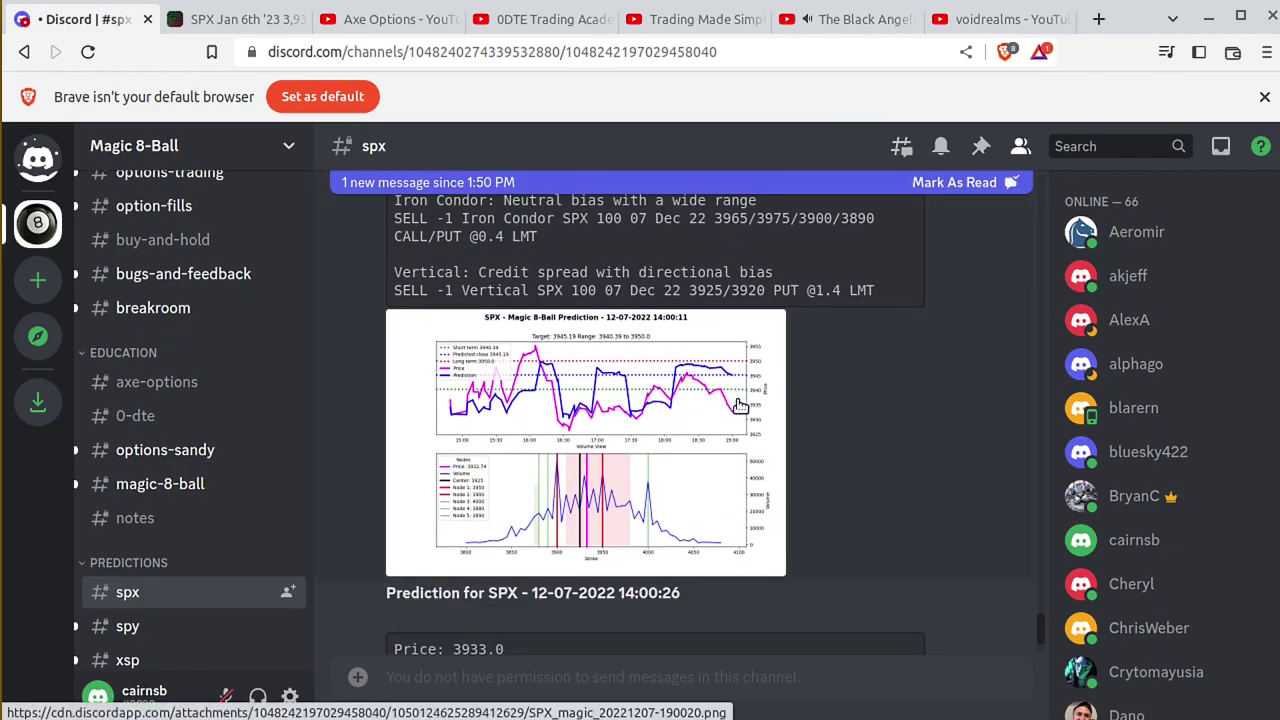
scroll(807, 392, up, 2)
scroll(815, 404, up, 1)
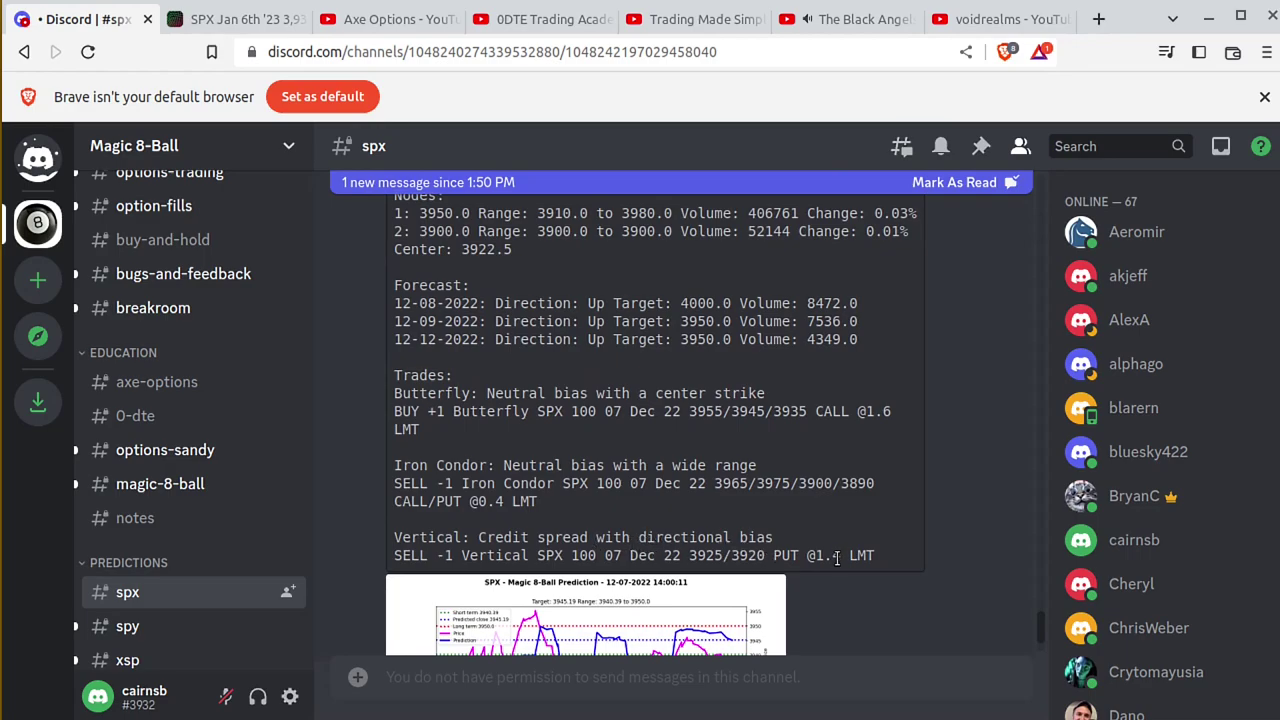
drag(876, 556, 390, 562)
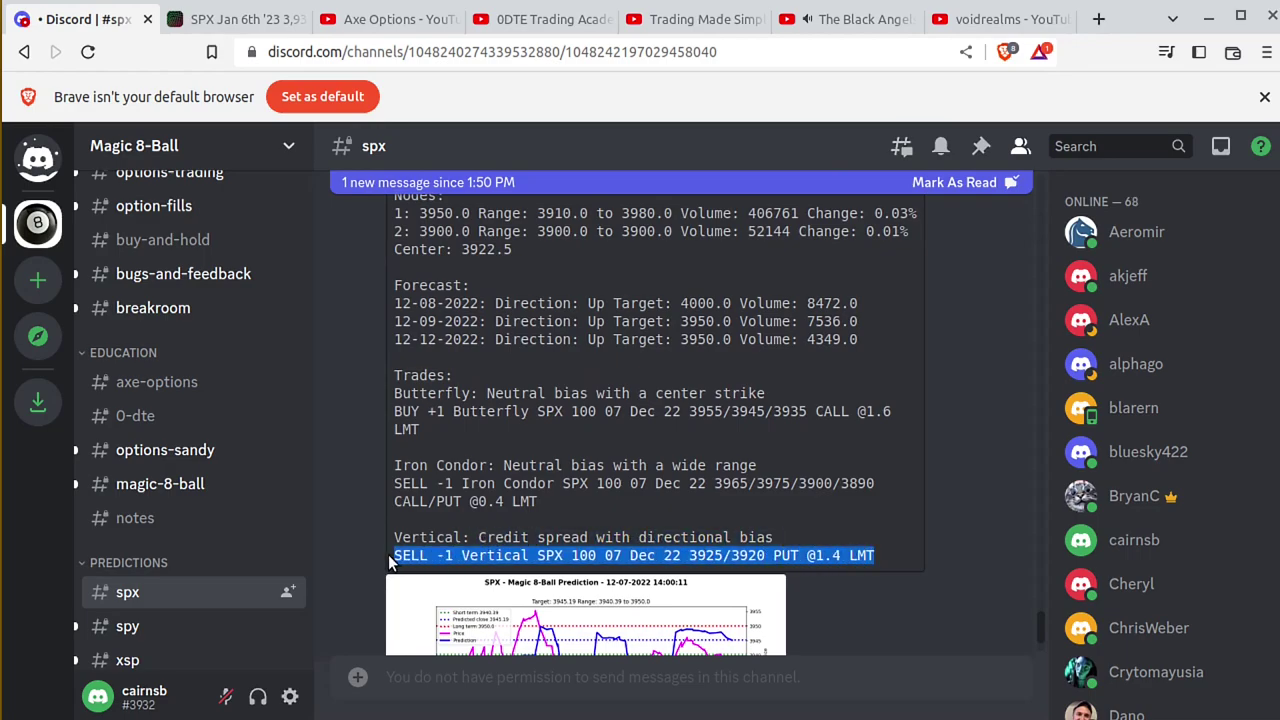
right_click(430, 556)
click(470, 569)
scroll(843, 559, down, 2)
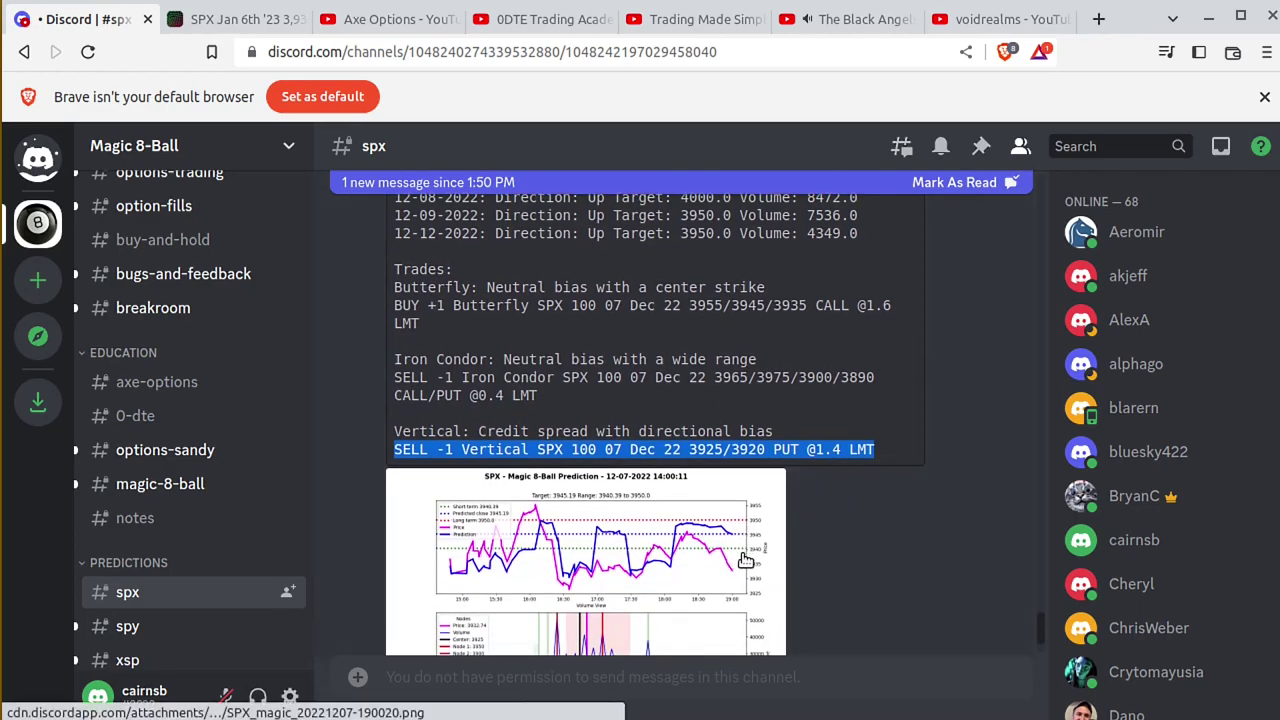
Switch to thinkorswim, discard the pending SPX butterfly order and reopen the empty order entry area for SPX.
key(alt+Tab)
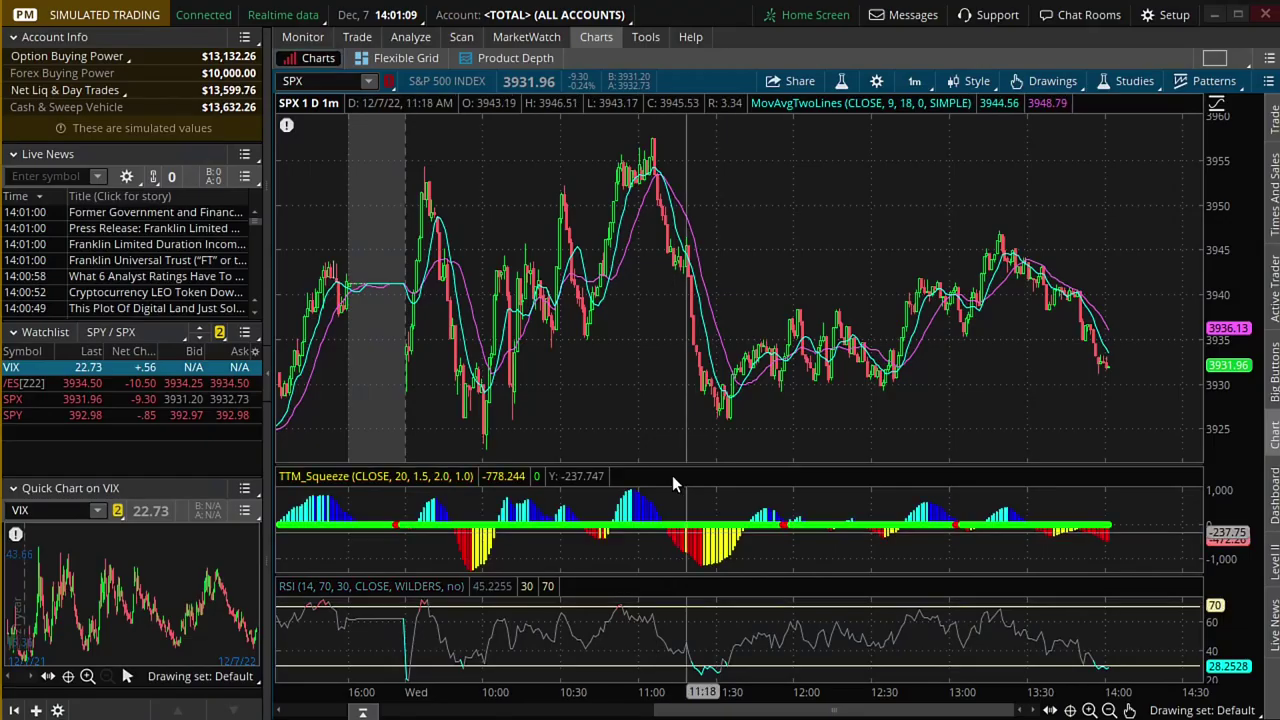
click(361, 40)
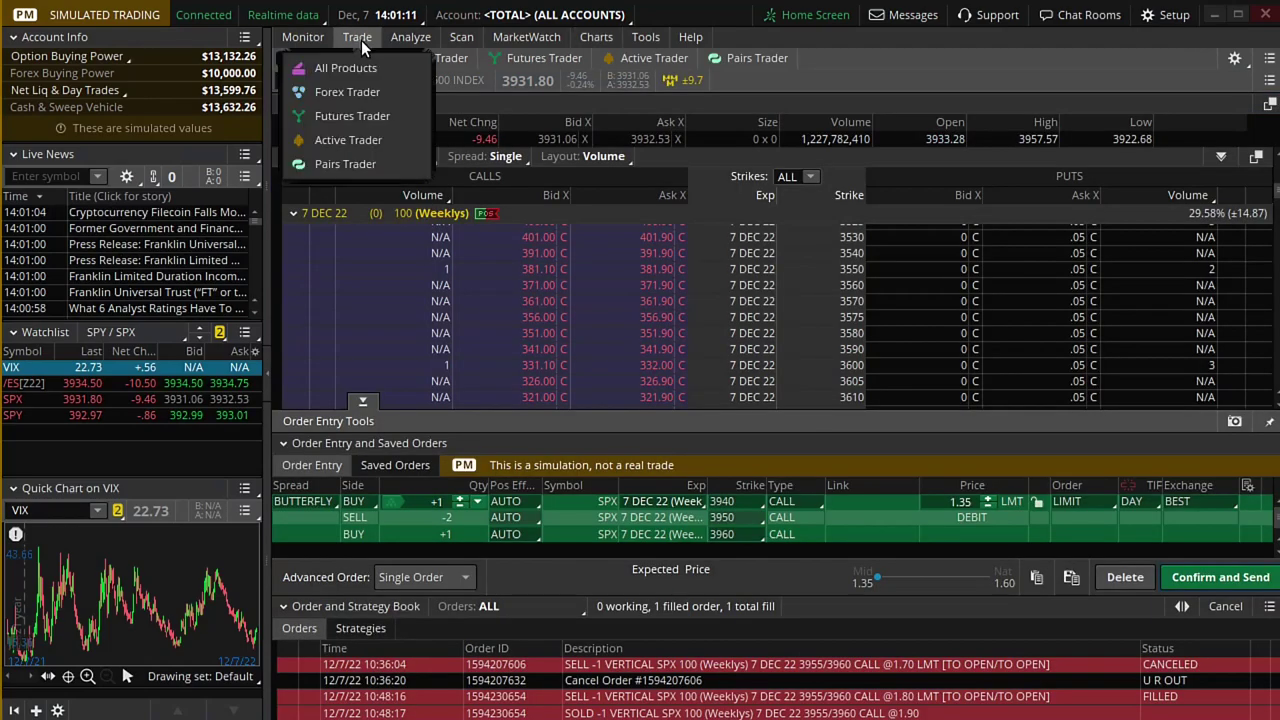
click(1124, 578)
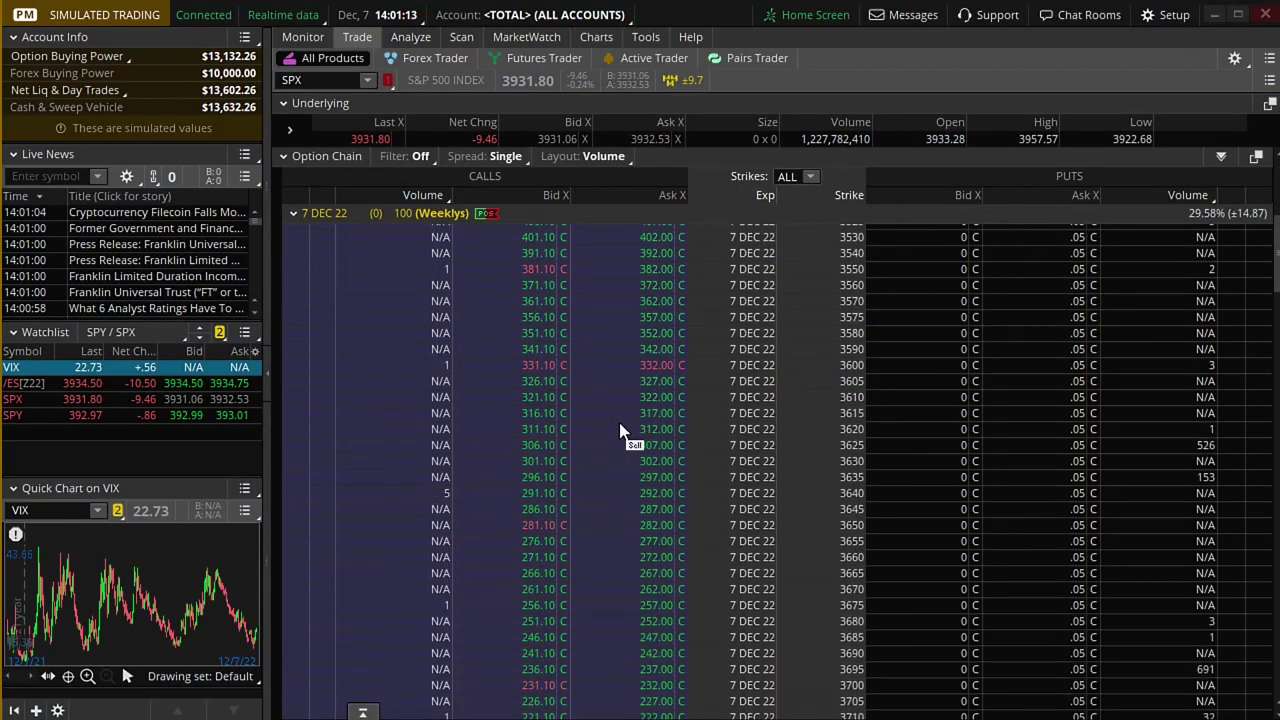
click(362, 712)
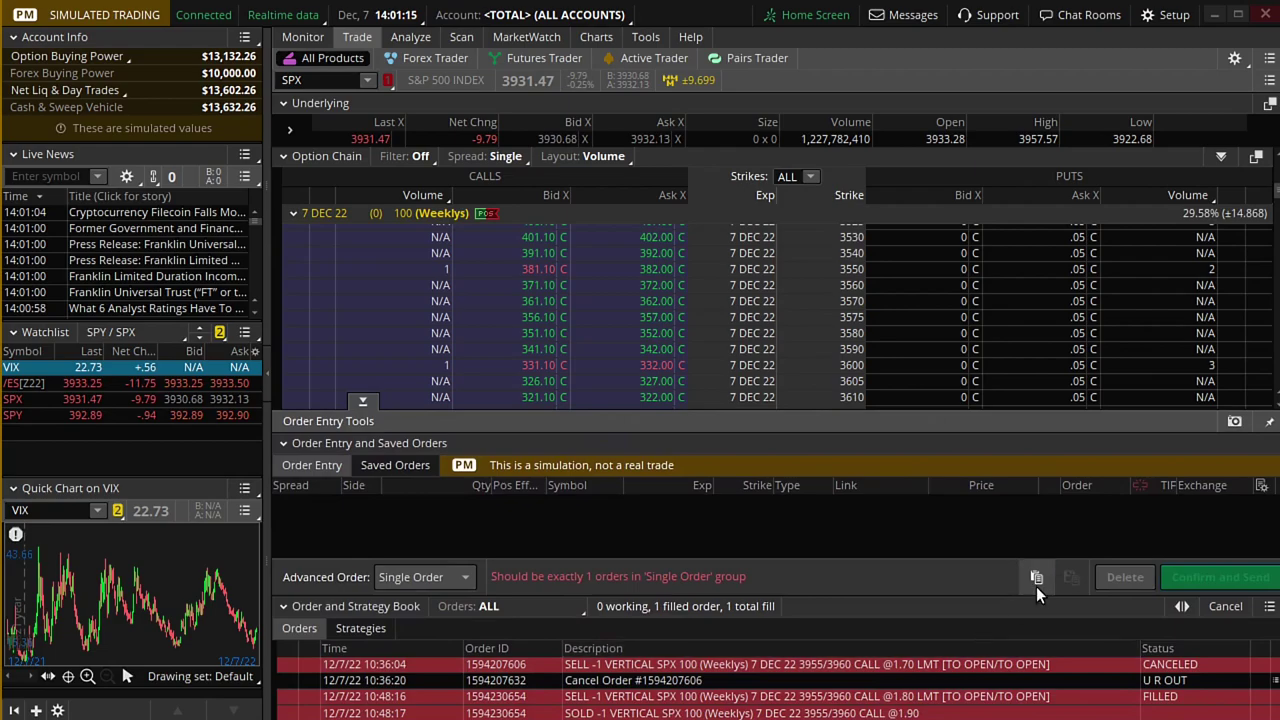
Paste the copied SPX 3925/3920 put vertical into order entry and analyze the trade in the risk profile.
click(1037, 578)
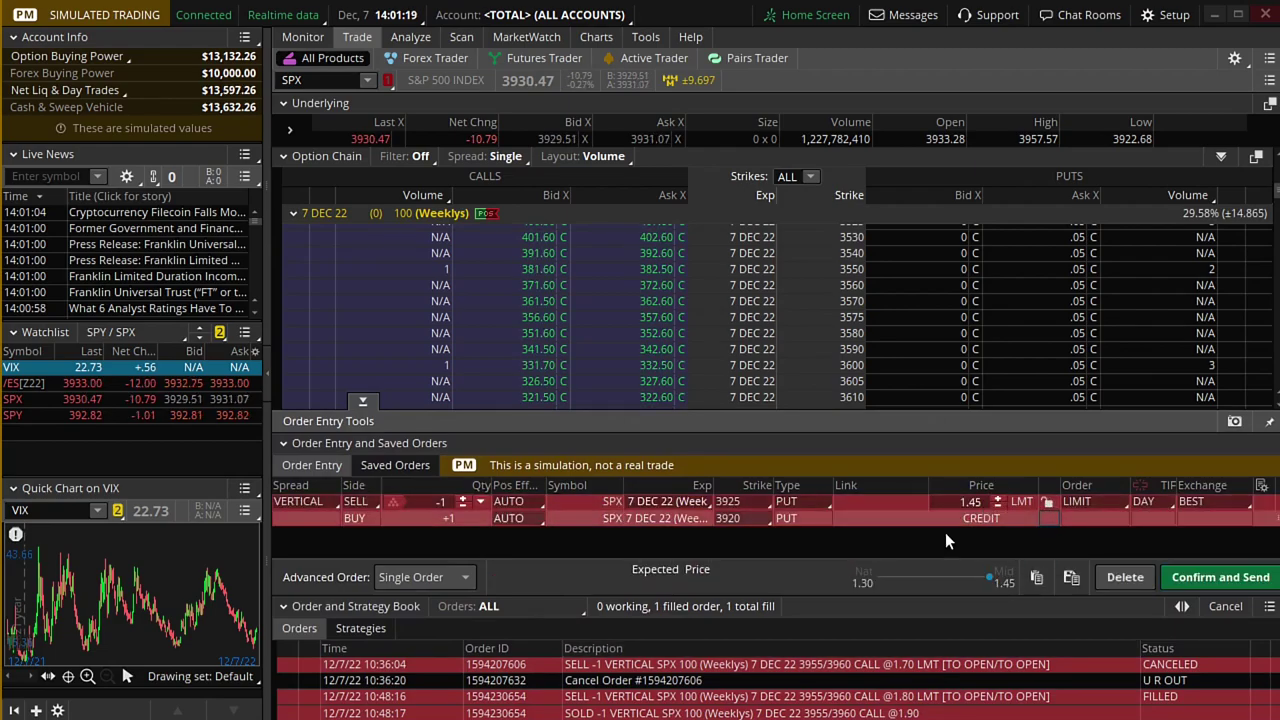
right_click(874, 514)
click(965, 693)
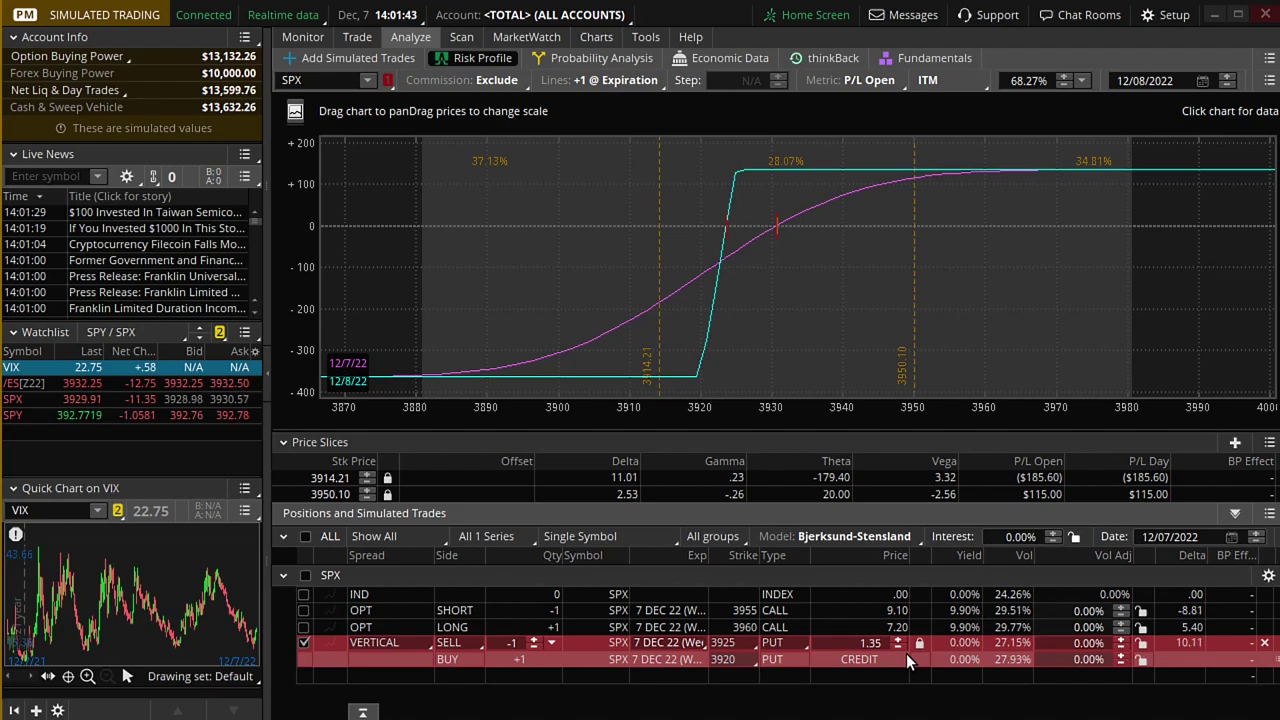
Return to the browser and look over the Axe Options and Trading Made Simple YouTube channels.
key(alt+Tab)
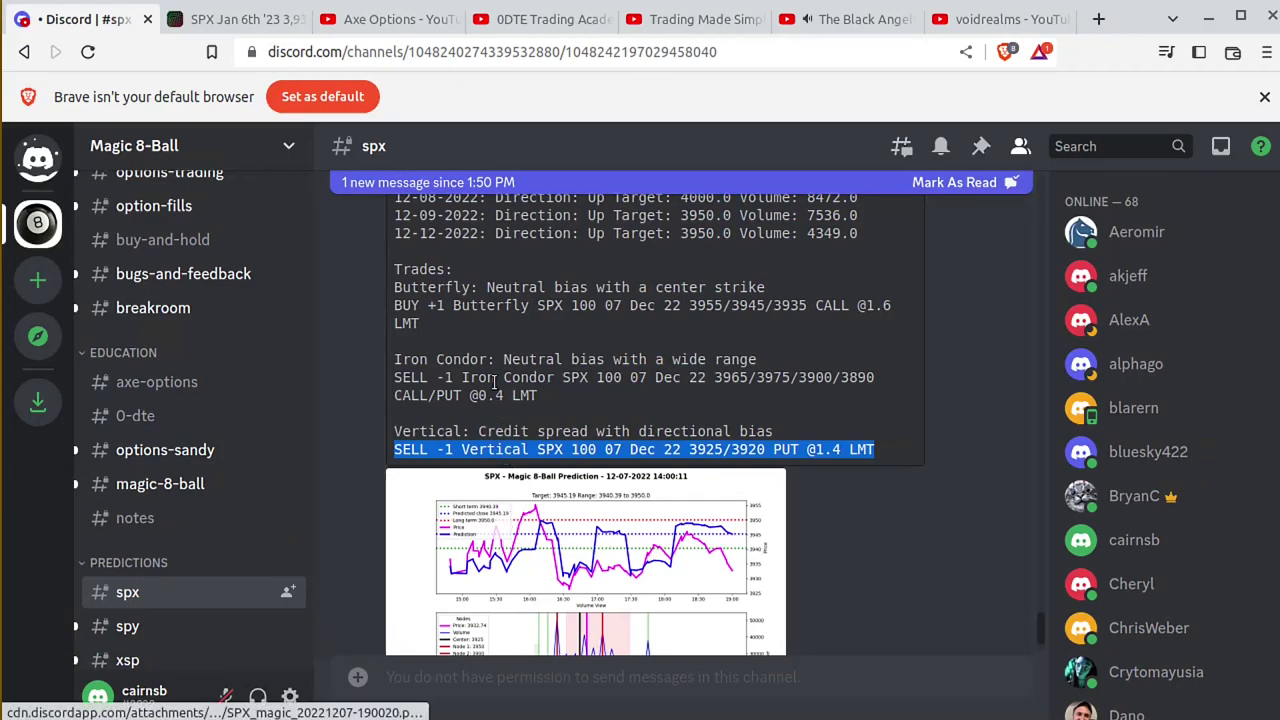
click(392, 30)
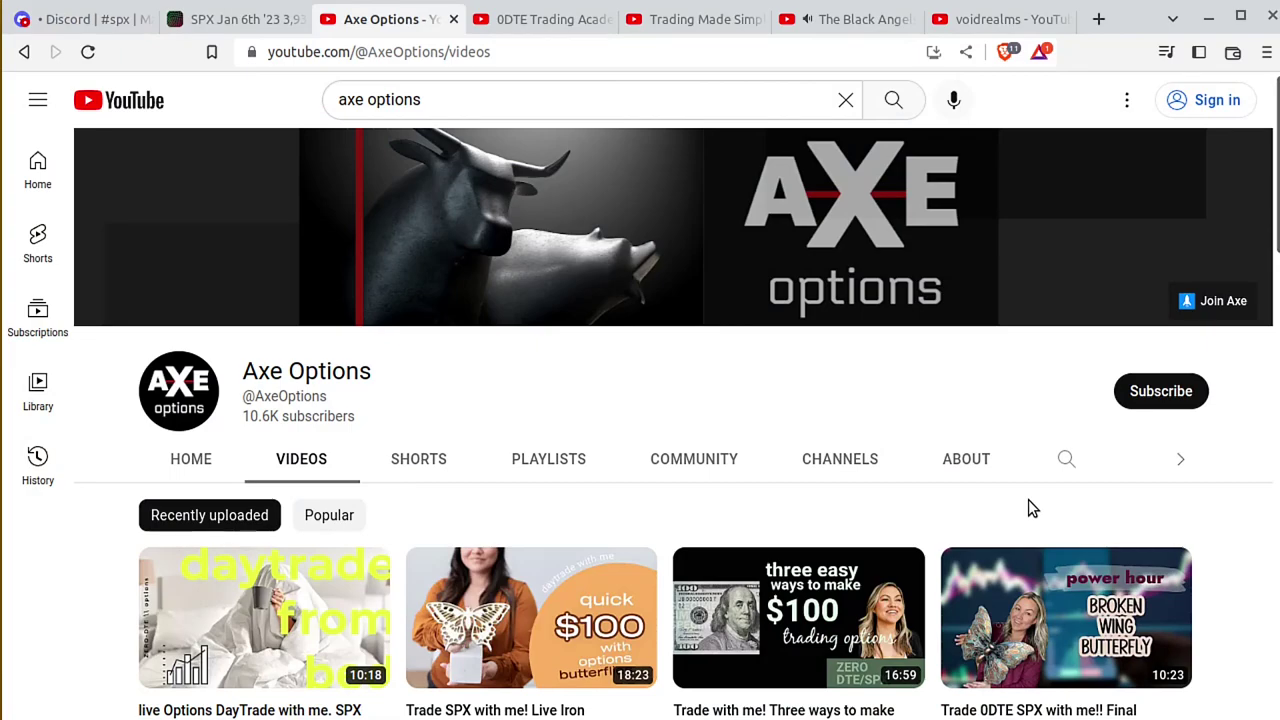
click(695, 25)
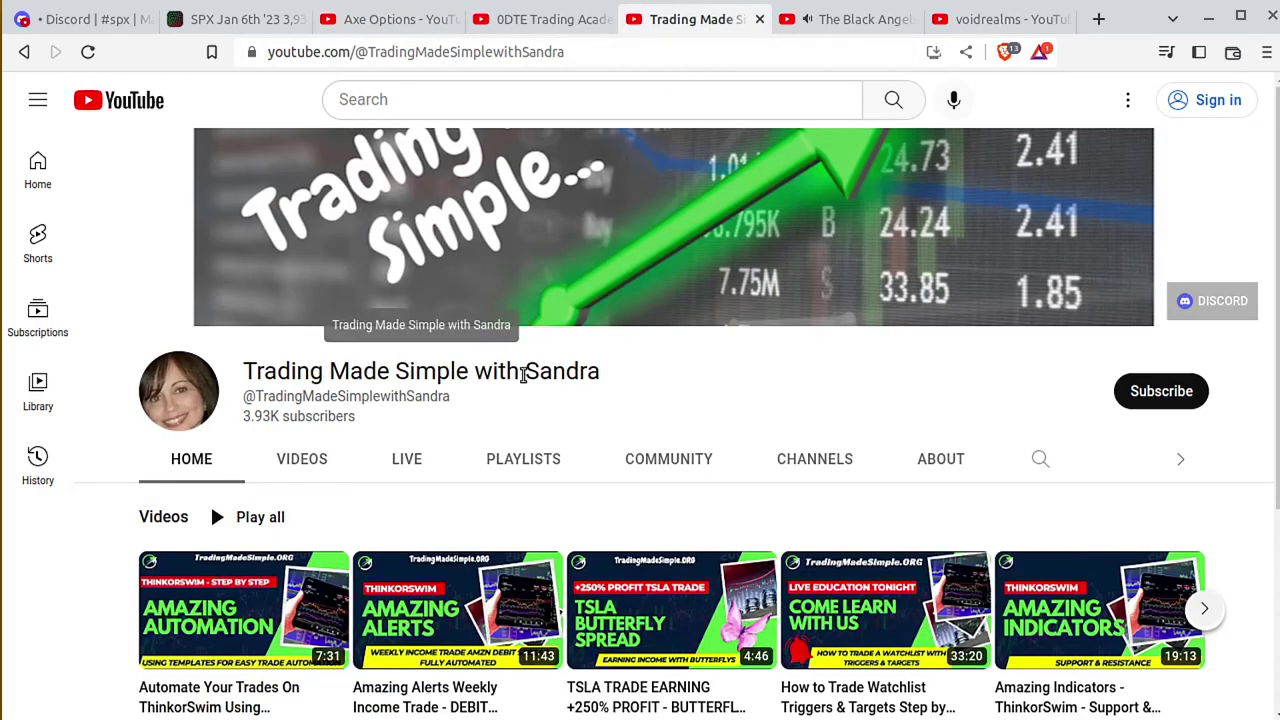
scroll(630, 383, down, 1)
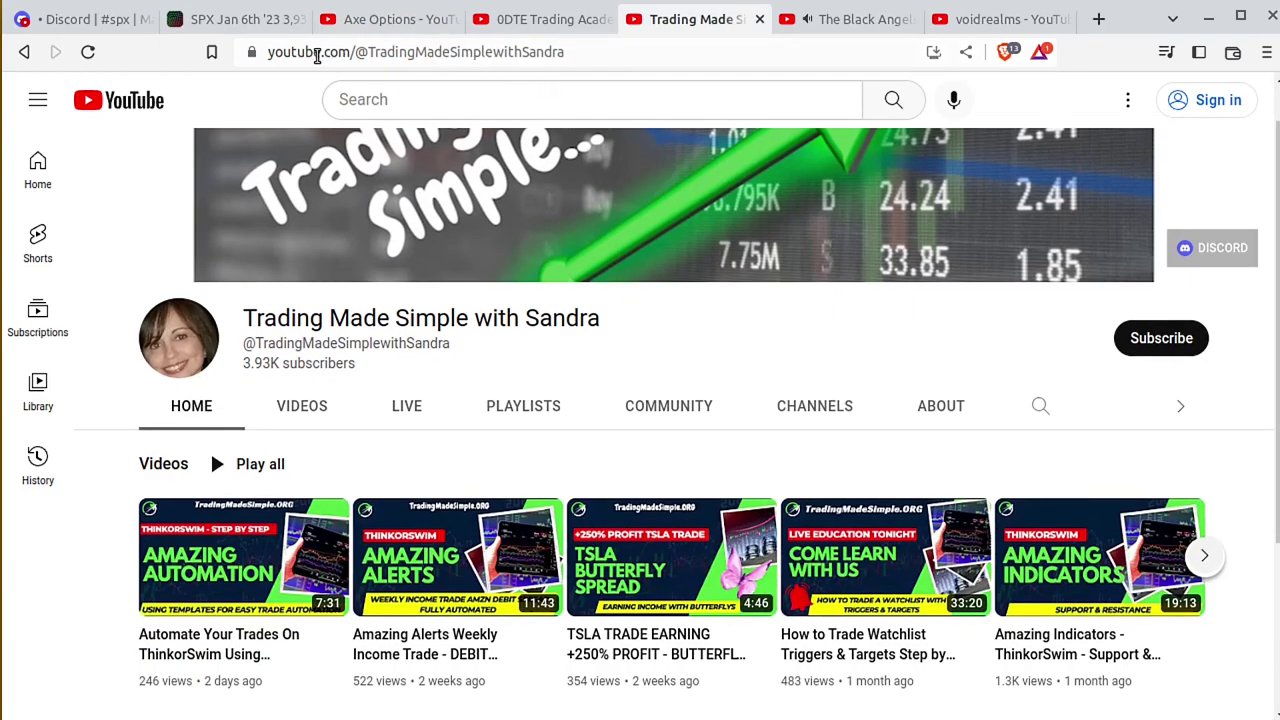
click(400, 24)
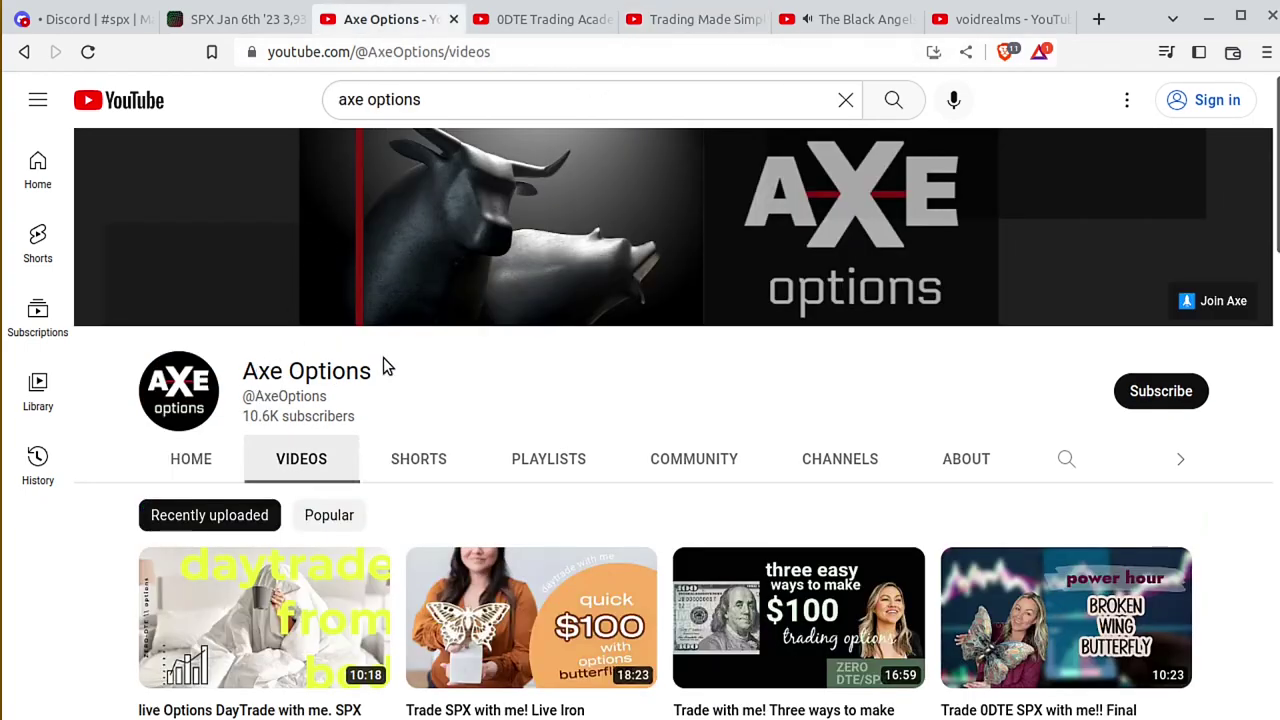
Review the 3925/3920 put vertical and prediction chart in the Discord spx channel, and revisit the Axe Options YouTube channel.
click(90, 19)
scroll(557, 341, down, 3)
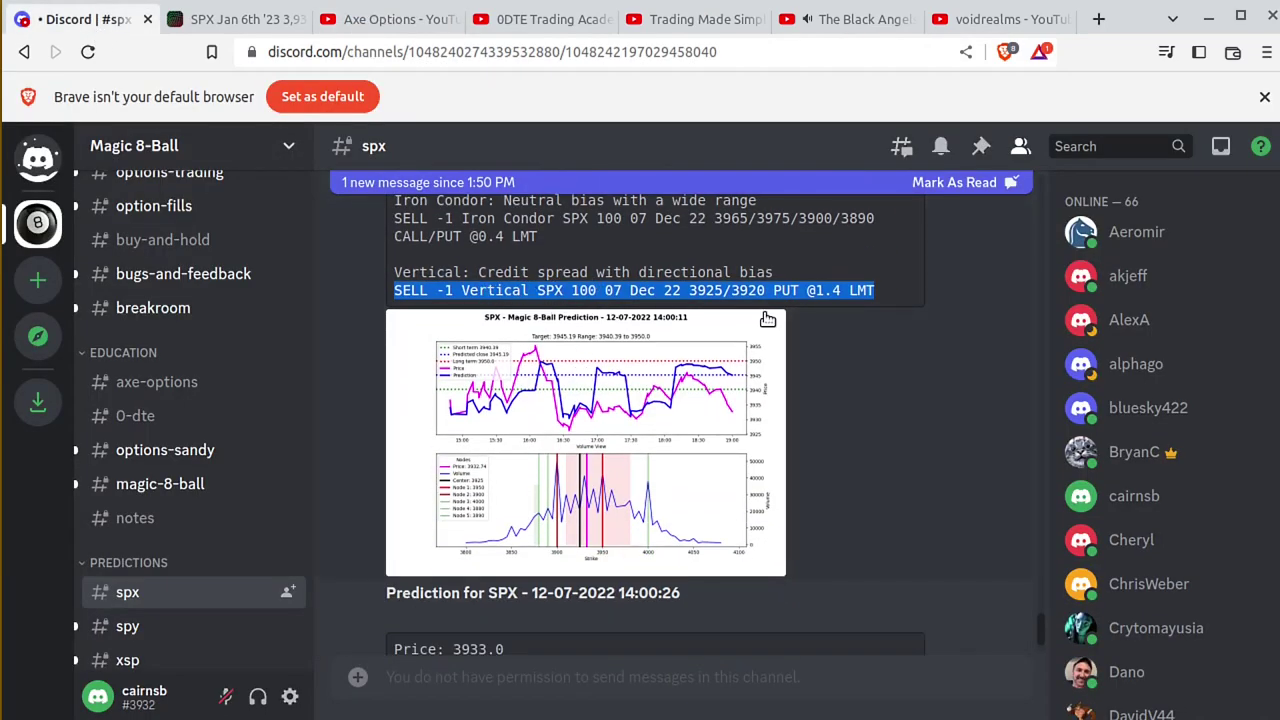
drag(880, 285, 393, 291)
click(914, 374)
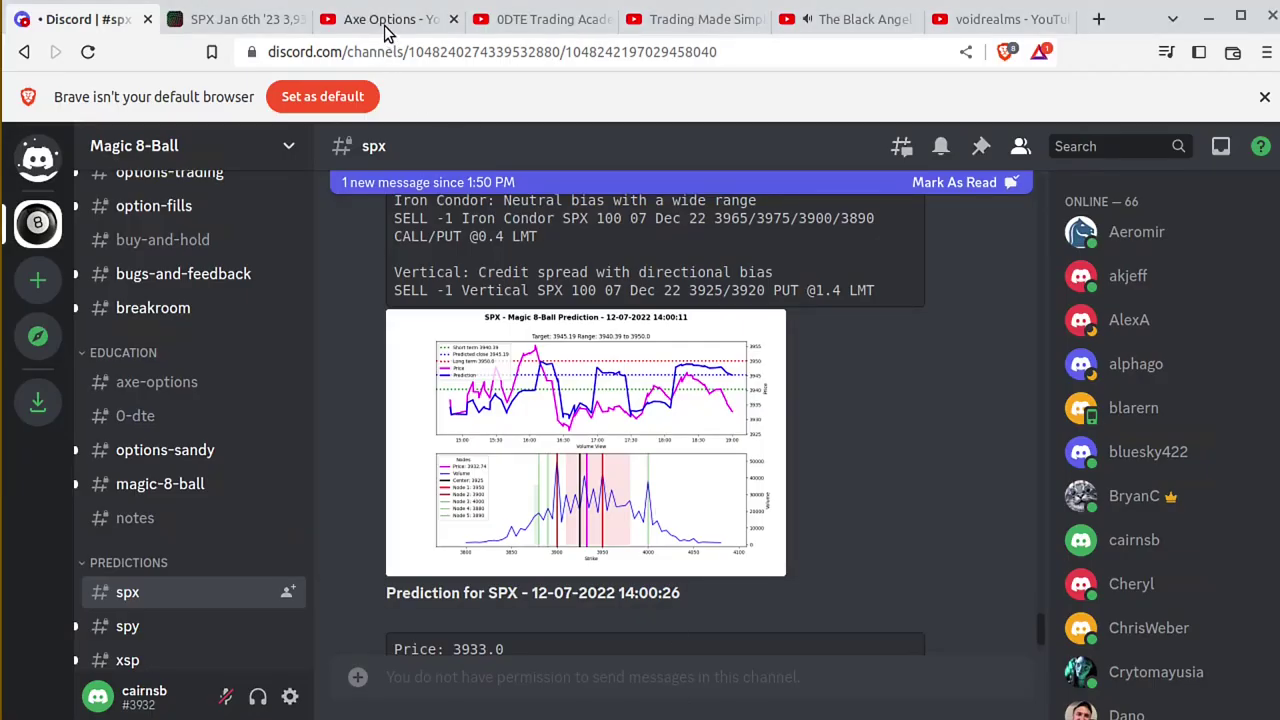
click(380, 19)
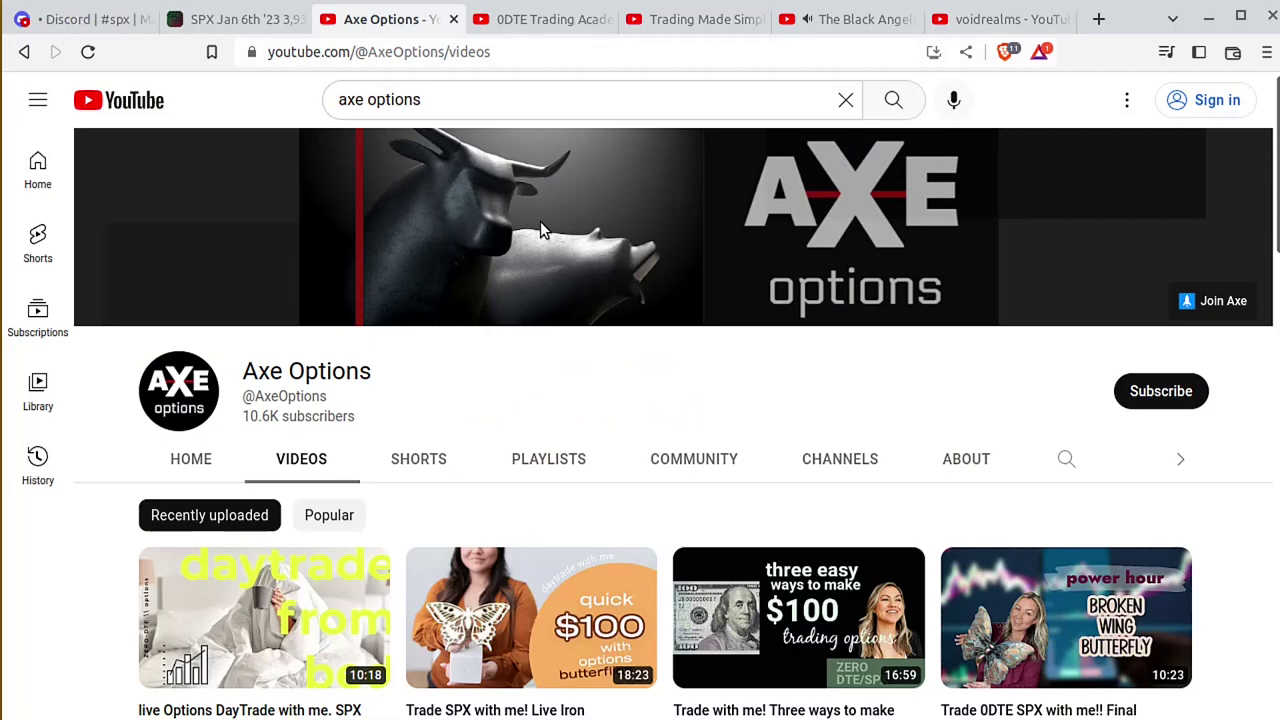
click(90, 19)
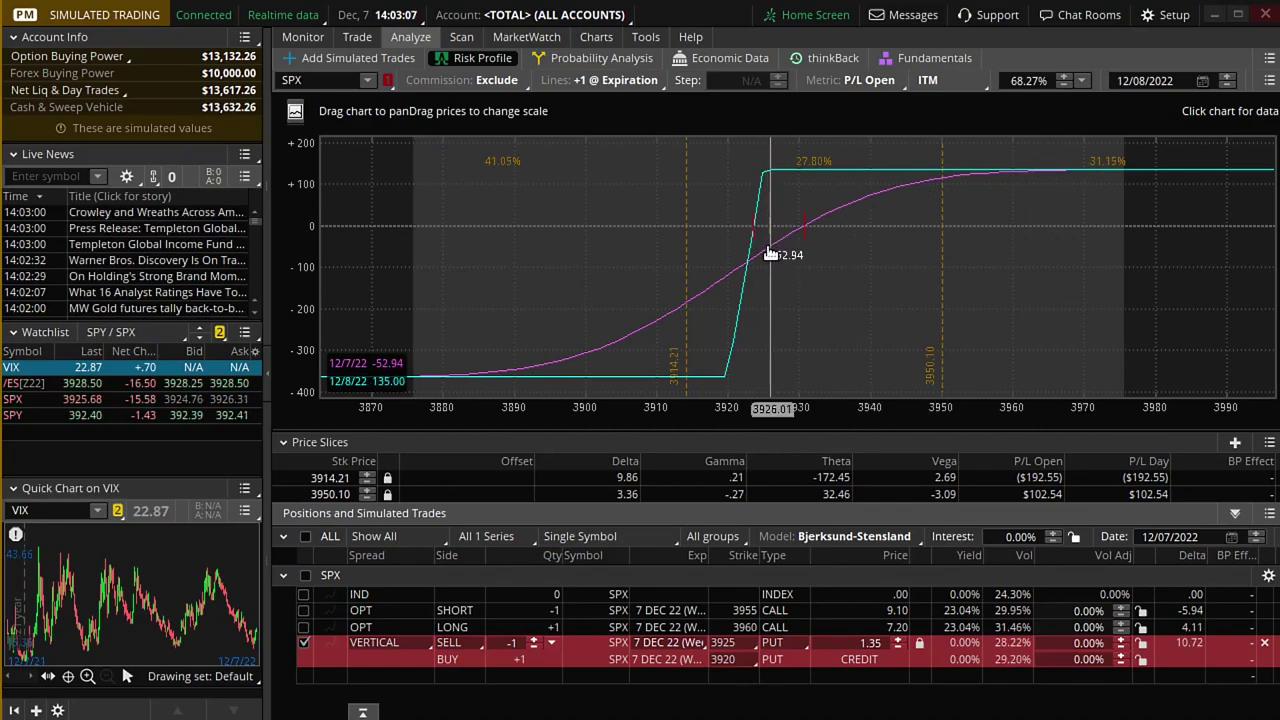
Check the one-minute SPX chart and move the risk profile's upper price slice to about 3939.83.
click(595, 38)
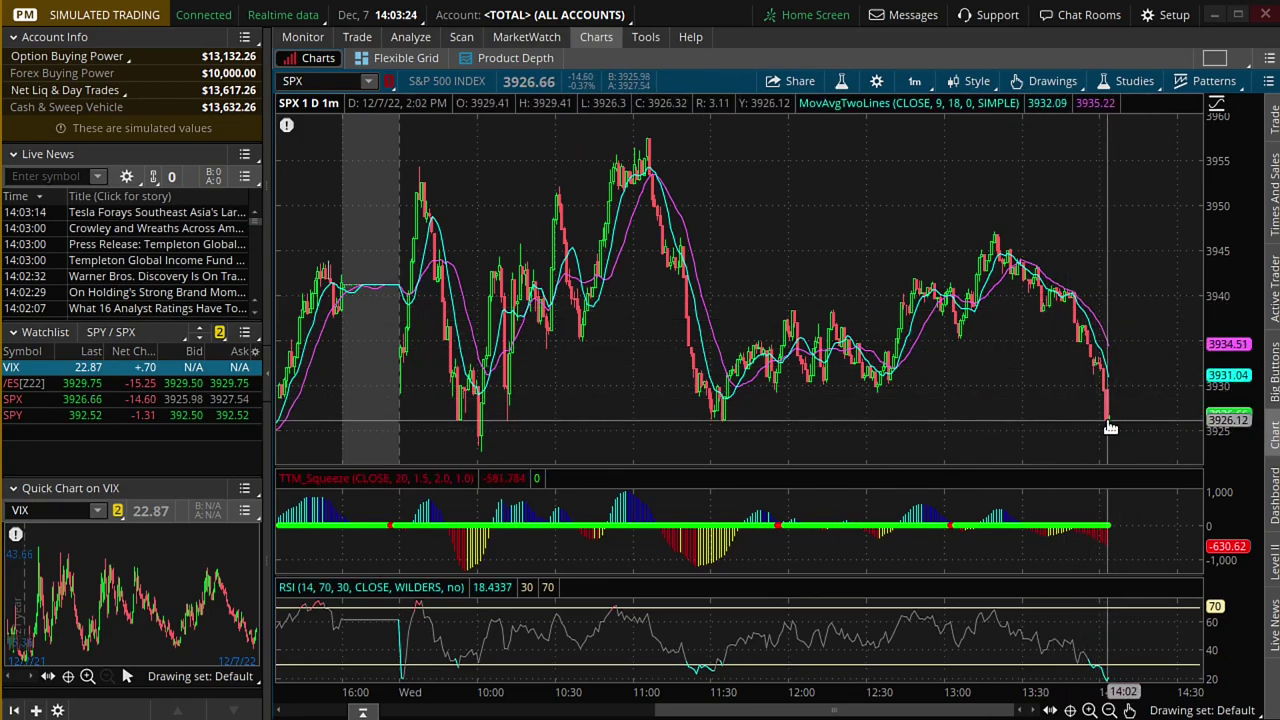
click(410, 37)
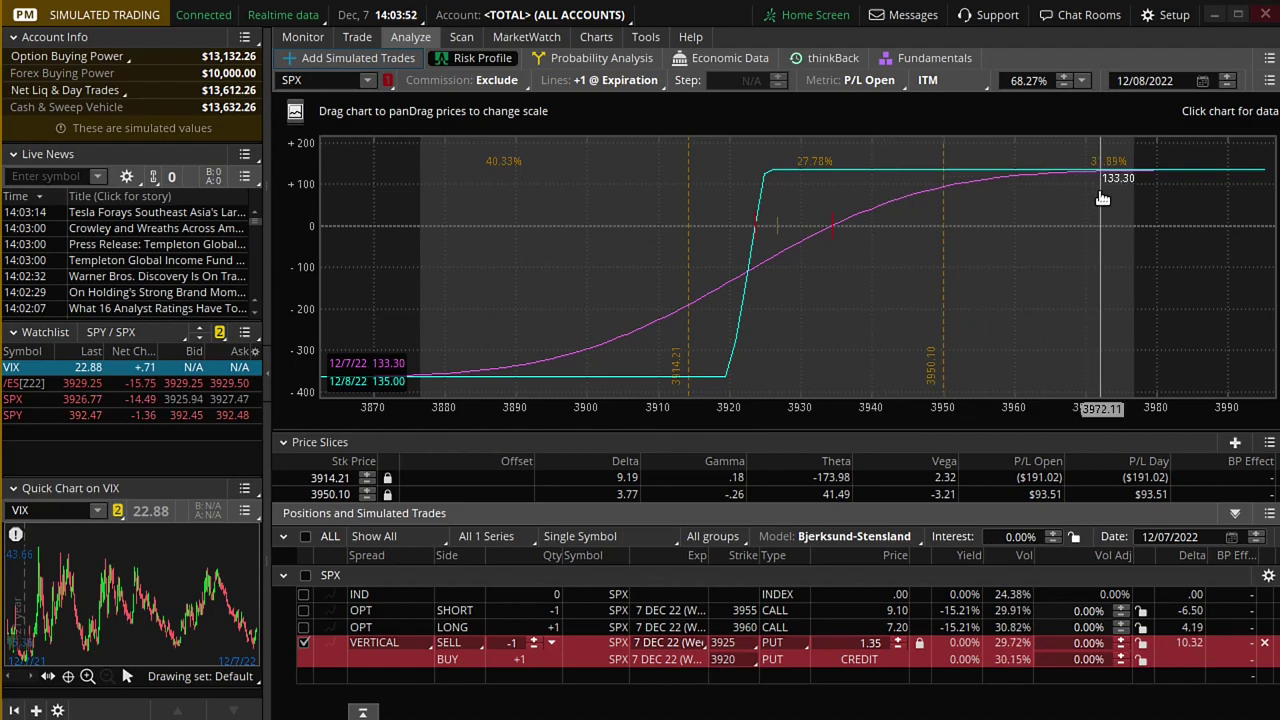
click(900, 229)
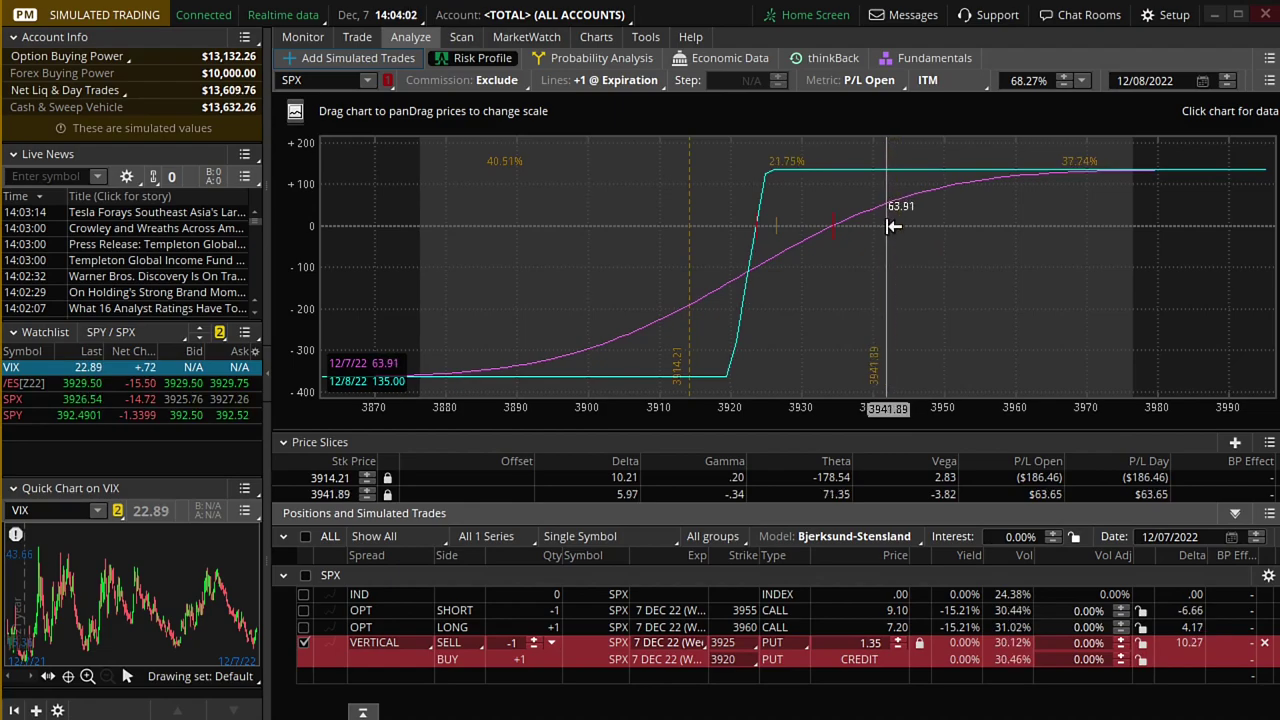
click(888, 229)
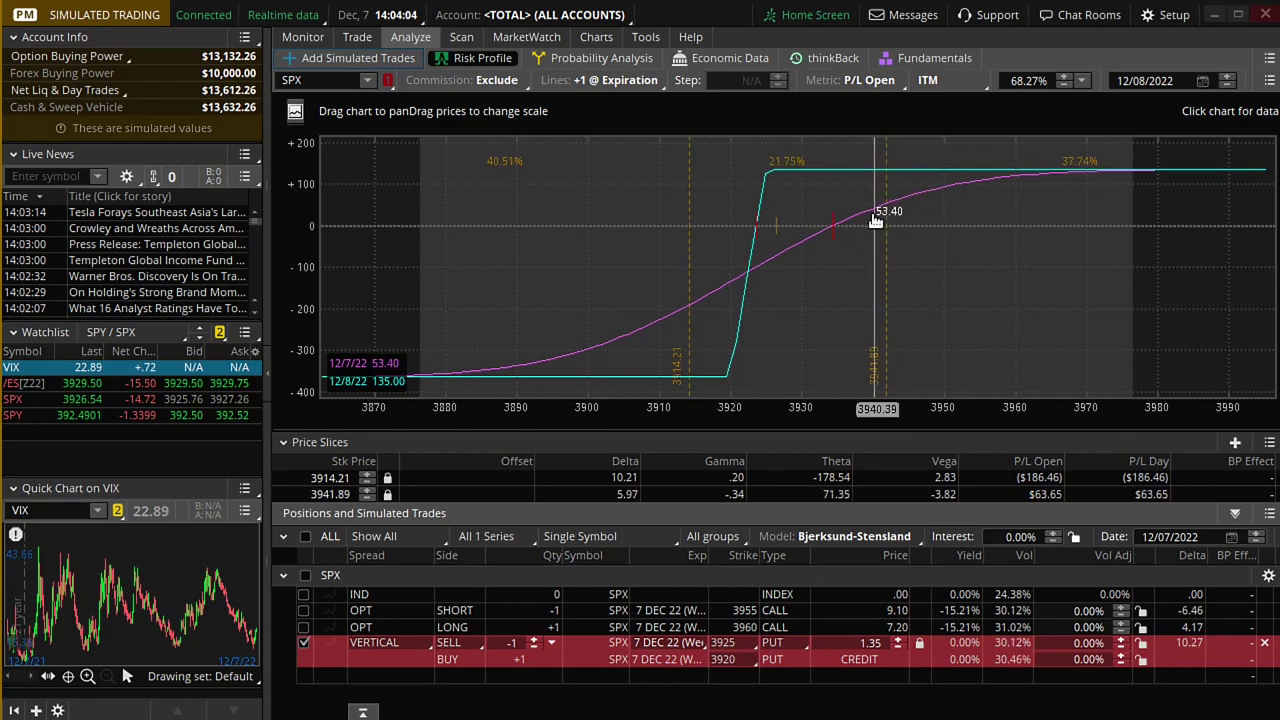
click(870, 250)
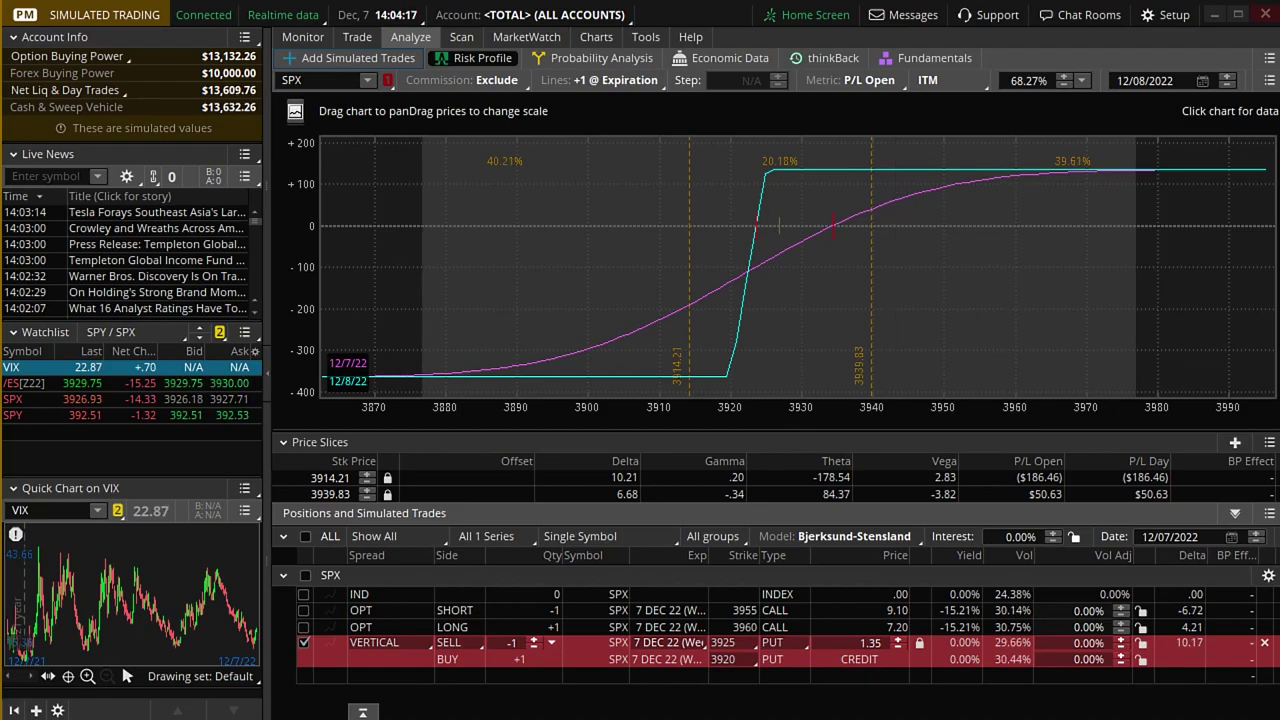
Switch to Discord in the browser and look through the breakroom channel's photos and the shared Magic 8-Ball vertical trade fills.
key(alt+Tab)
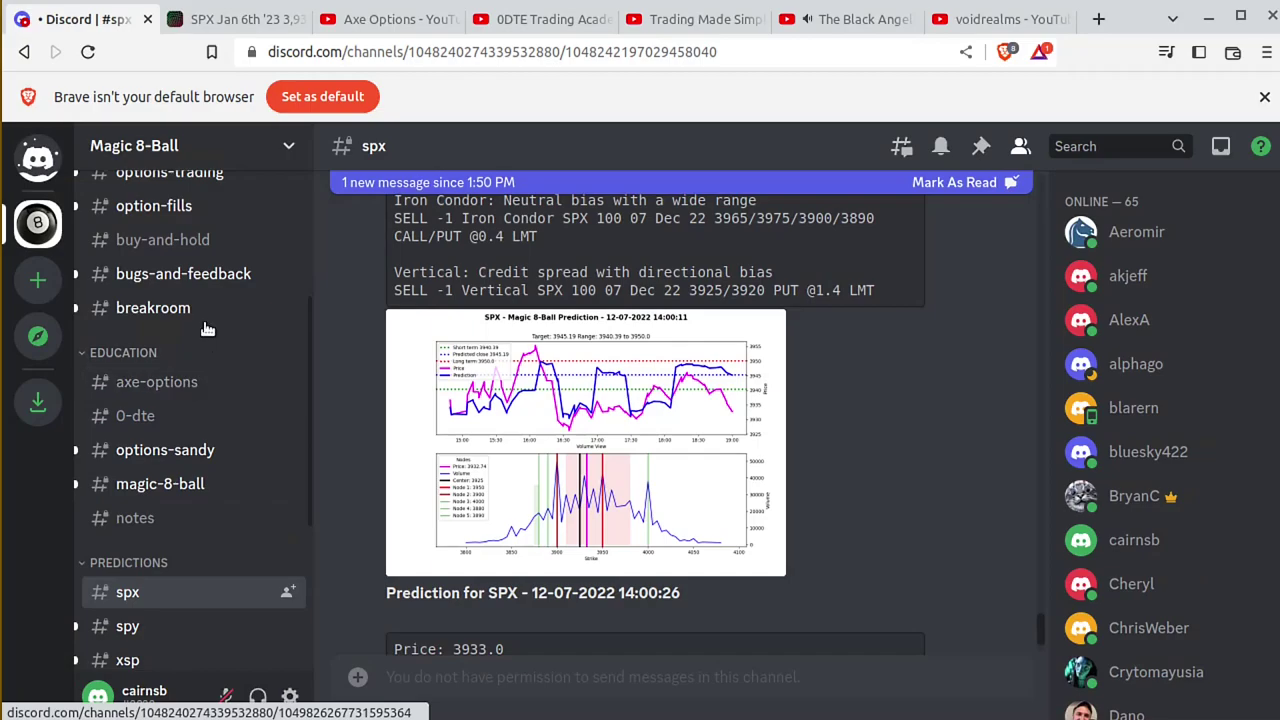
click(153, 308)
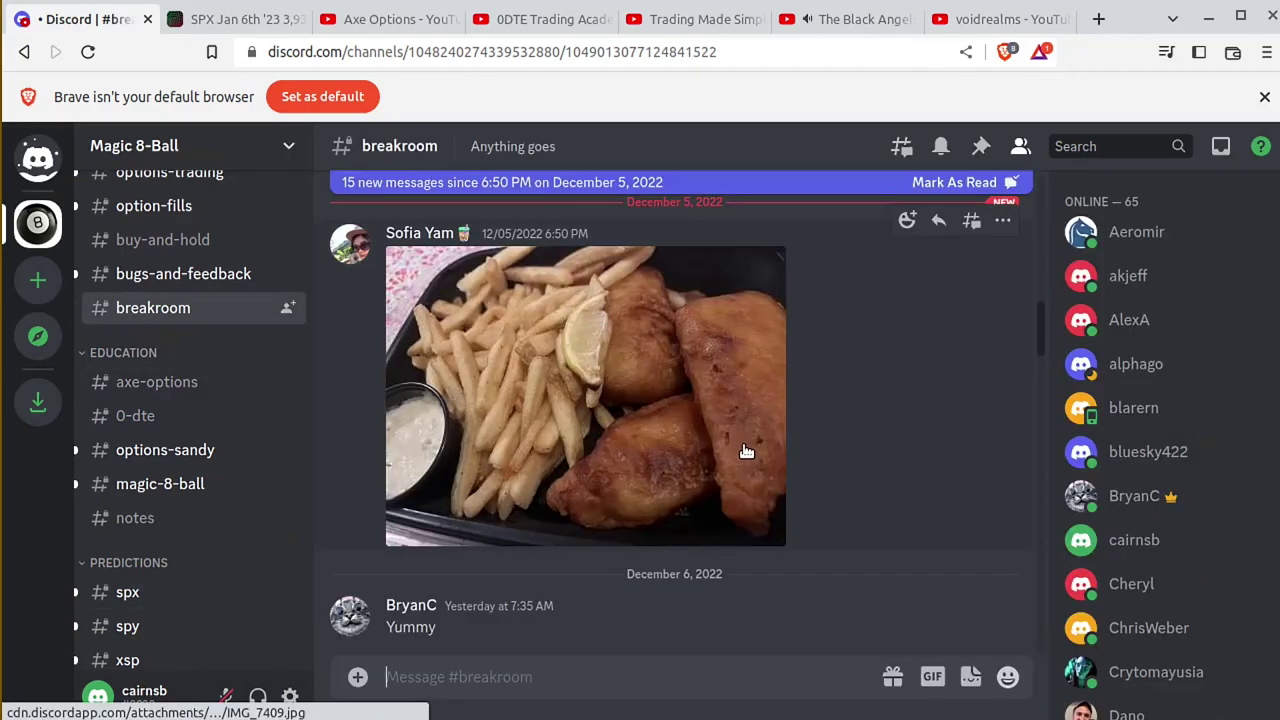
scroll(746, 451, up, 1)
scroll(675, 366, up, 4)
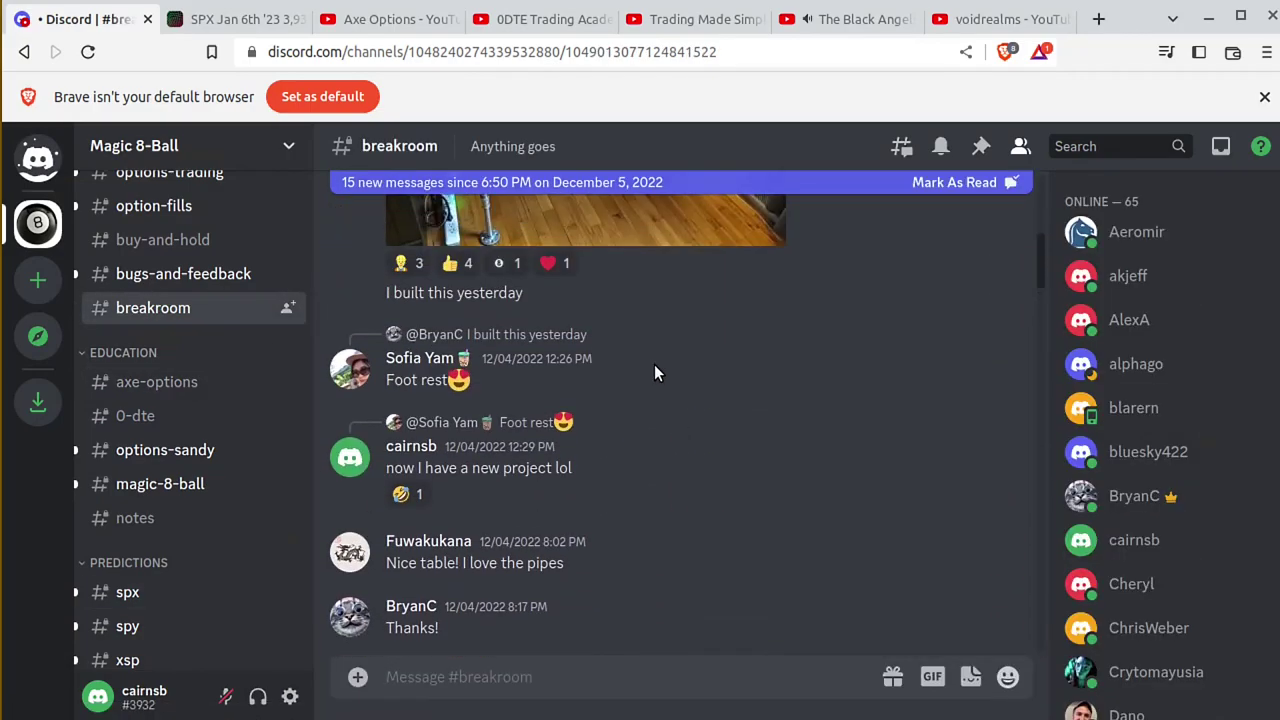
scroll(656, 367, up, 5)
scroll(676, 375, down, 9)
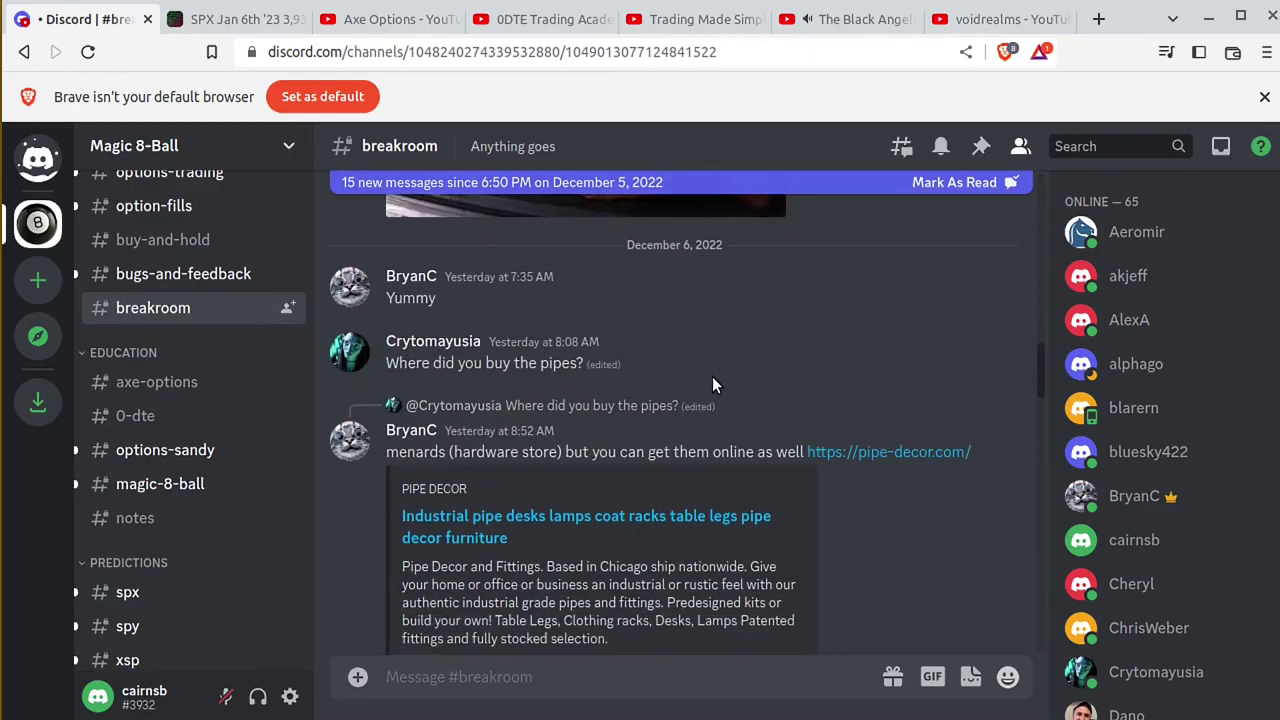
scroll(800, 390, down, 5)
drag(1044, 482, 1045, 565)
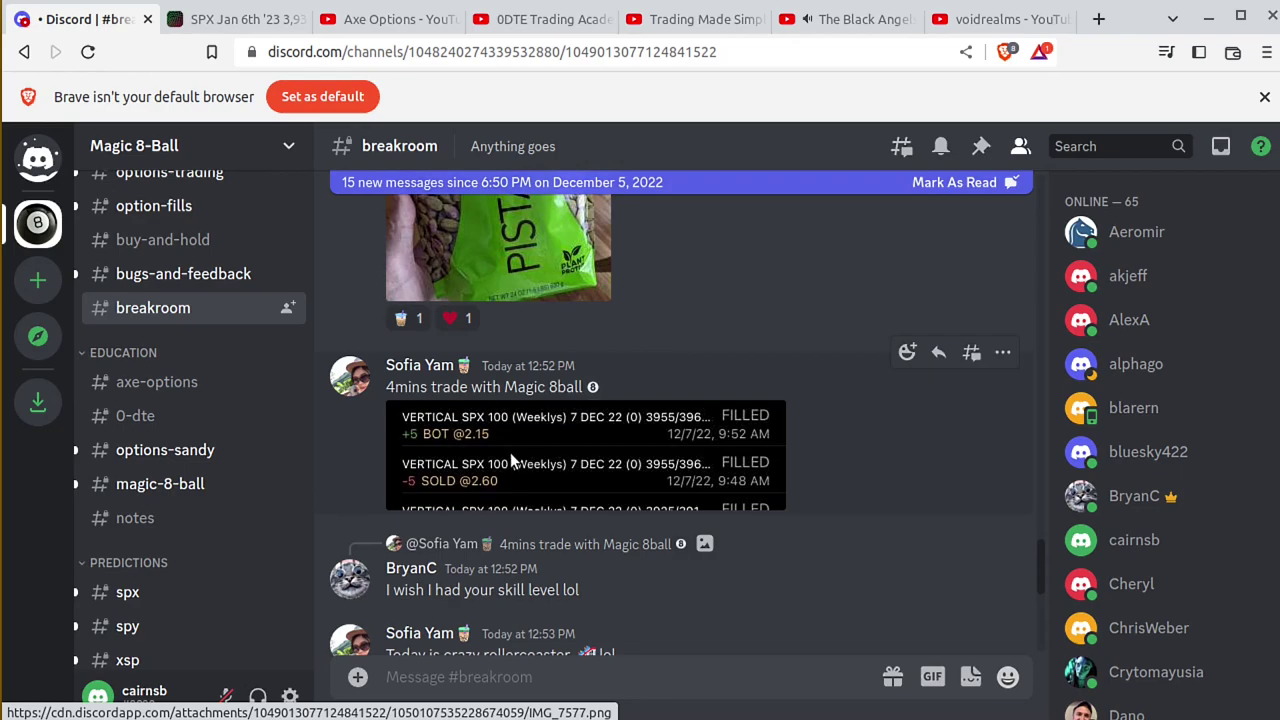
scroll(510, 458, up, 3)
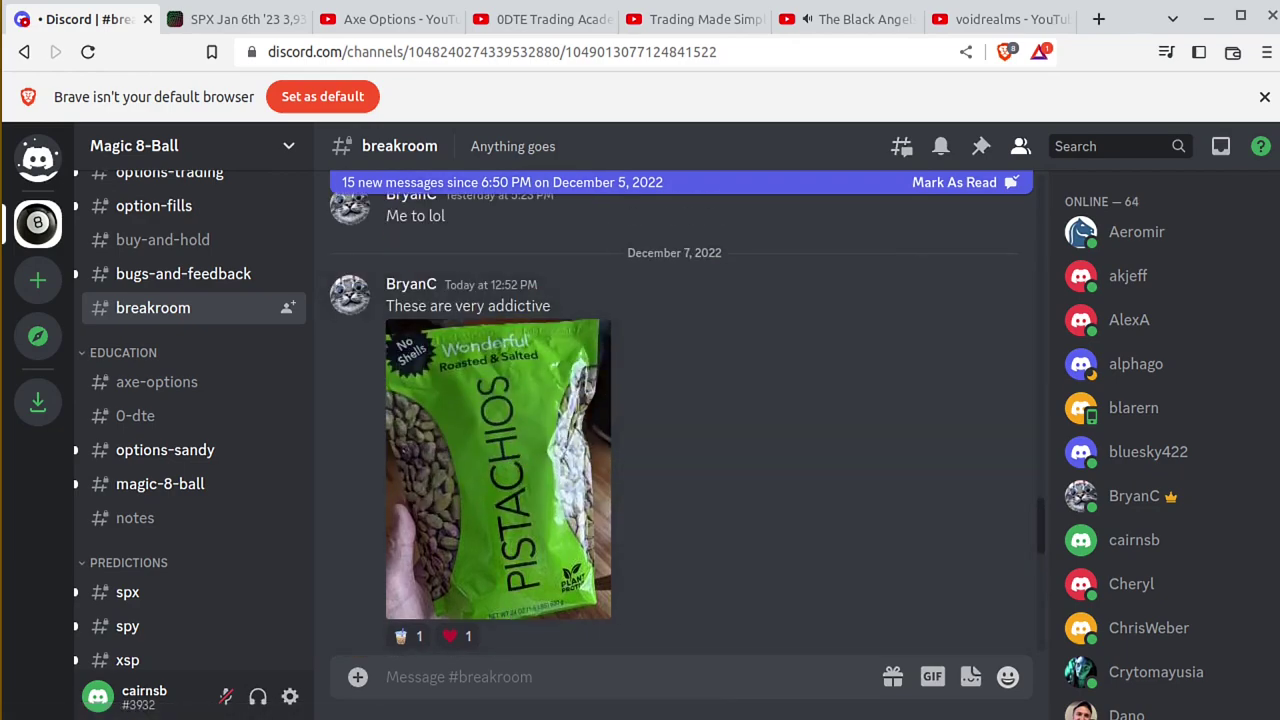
Switch back to thinkorswim and compare the SPX intraday chart with the put vertical's risk profile.
key(alt+Tab)
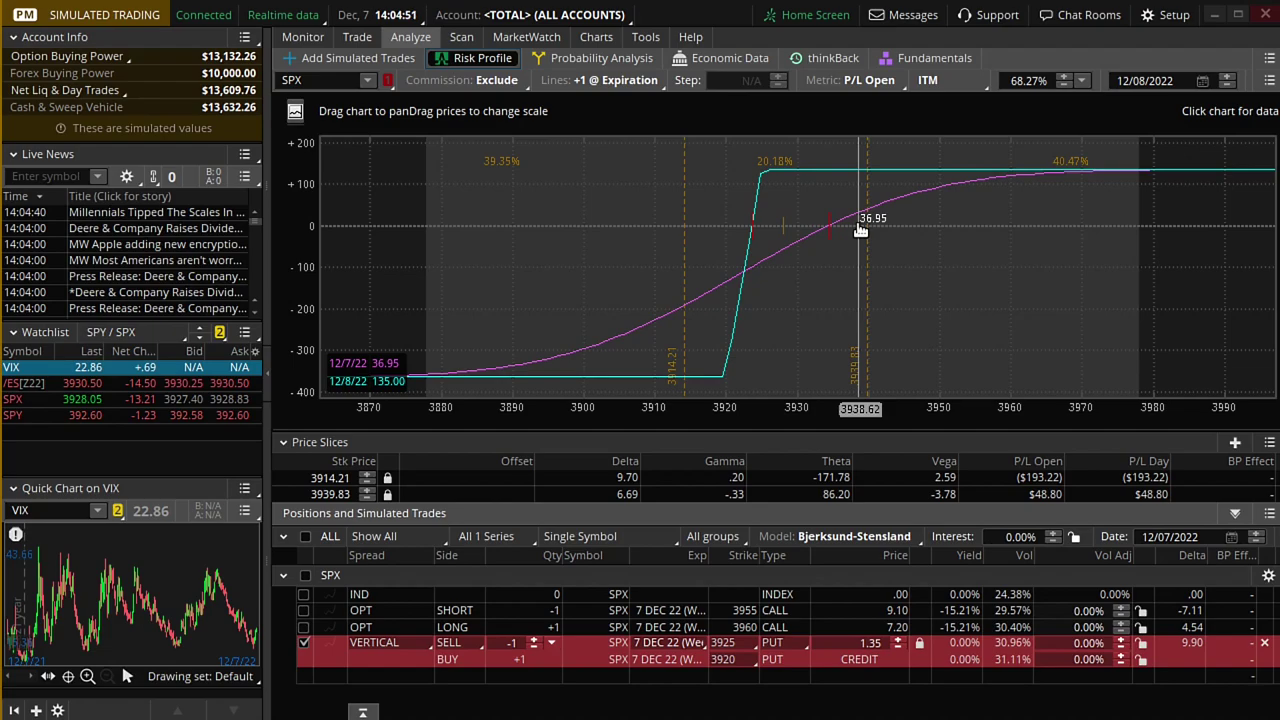
click(598, 37)
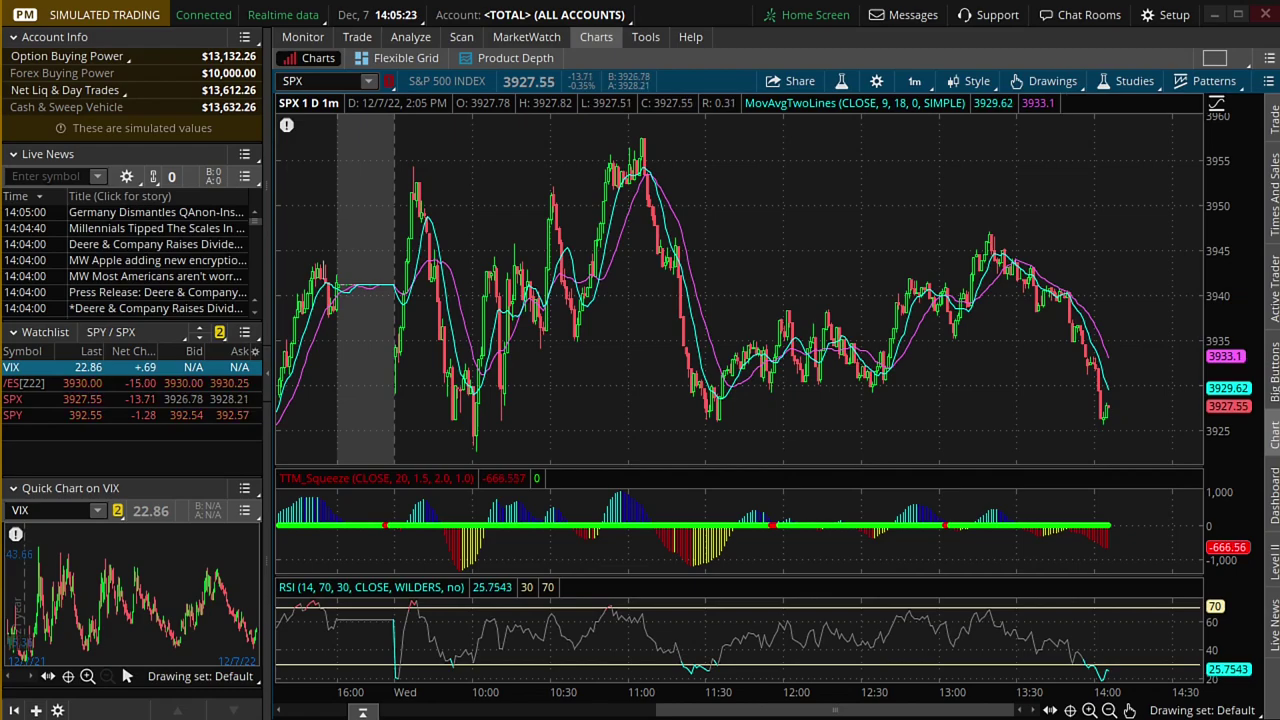
click(410, 36)
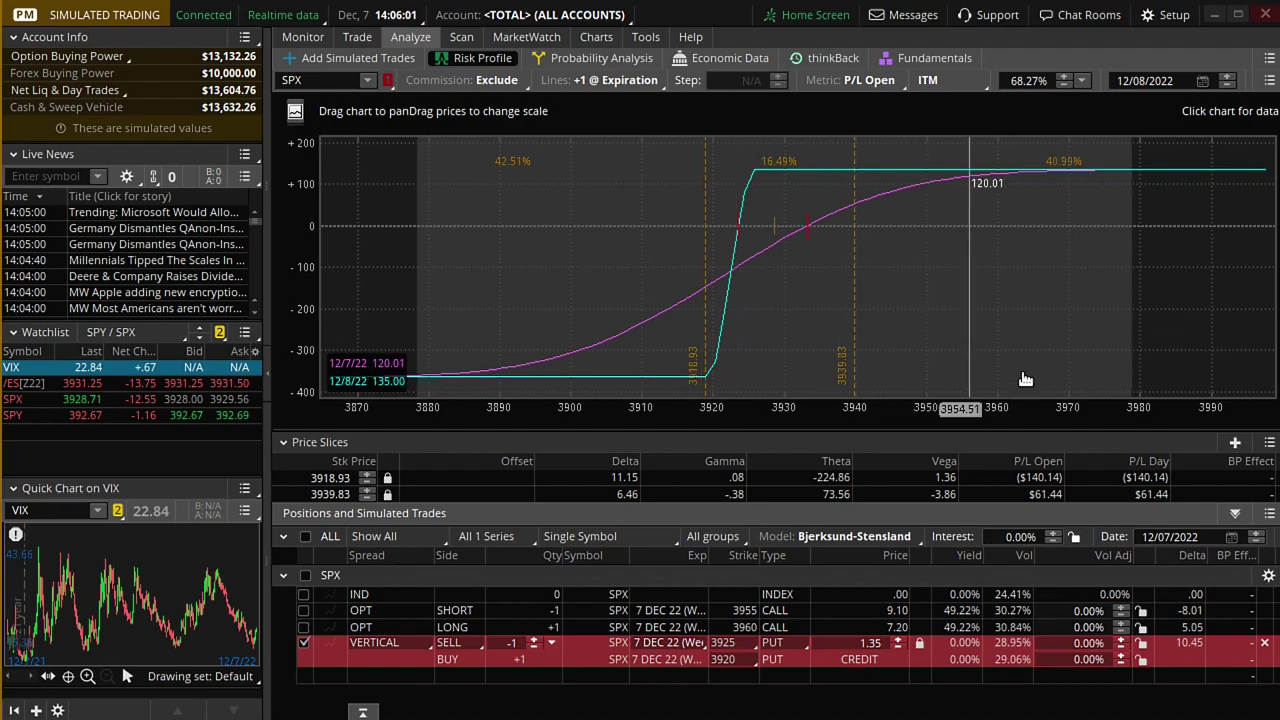
Replace the simulated put vertical with the held SPX 3955/3960 call spread in the risk profile, and check its position statement and chart.
click(1266, 660)
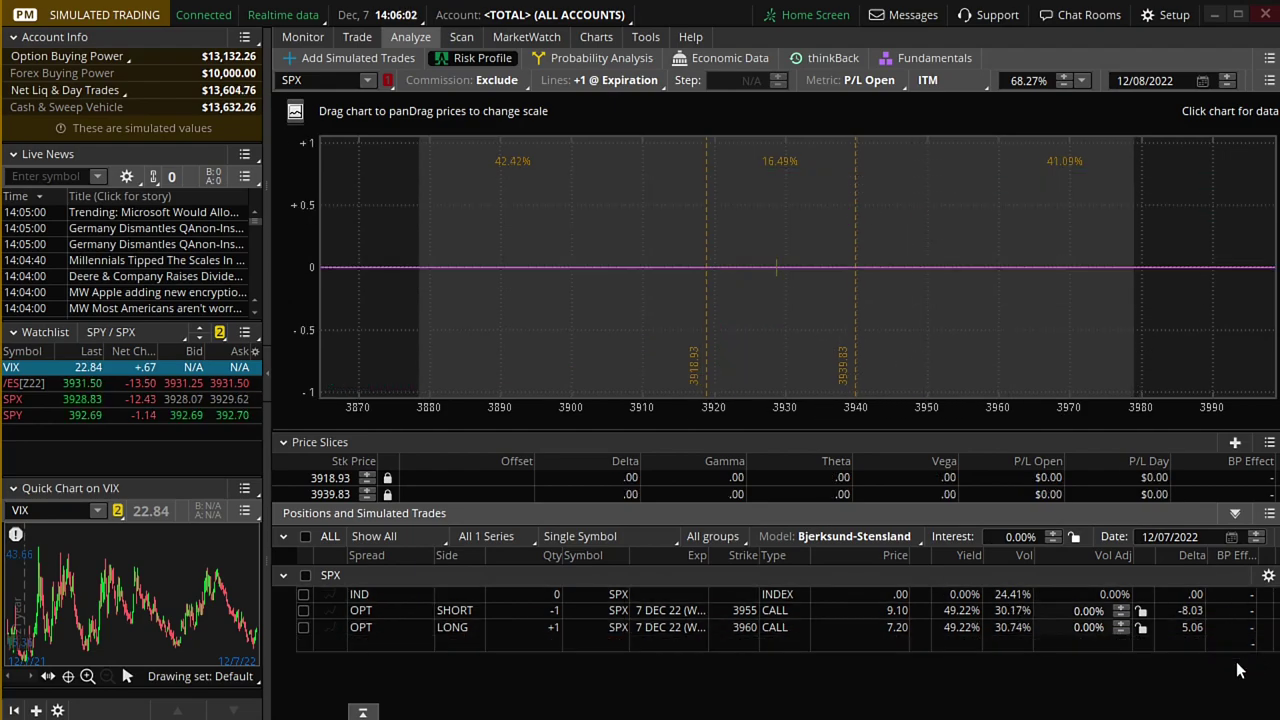
click(305, 575)
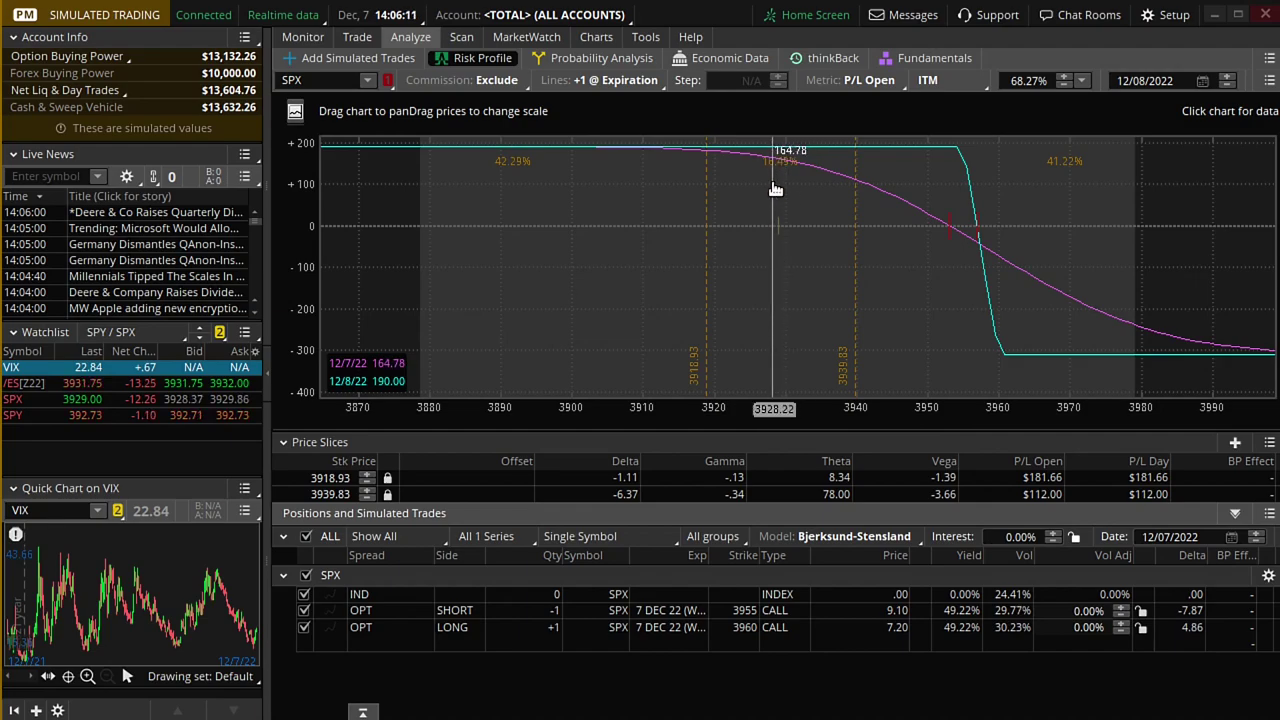
click(302, 36)
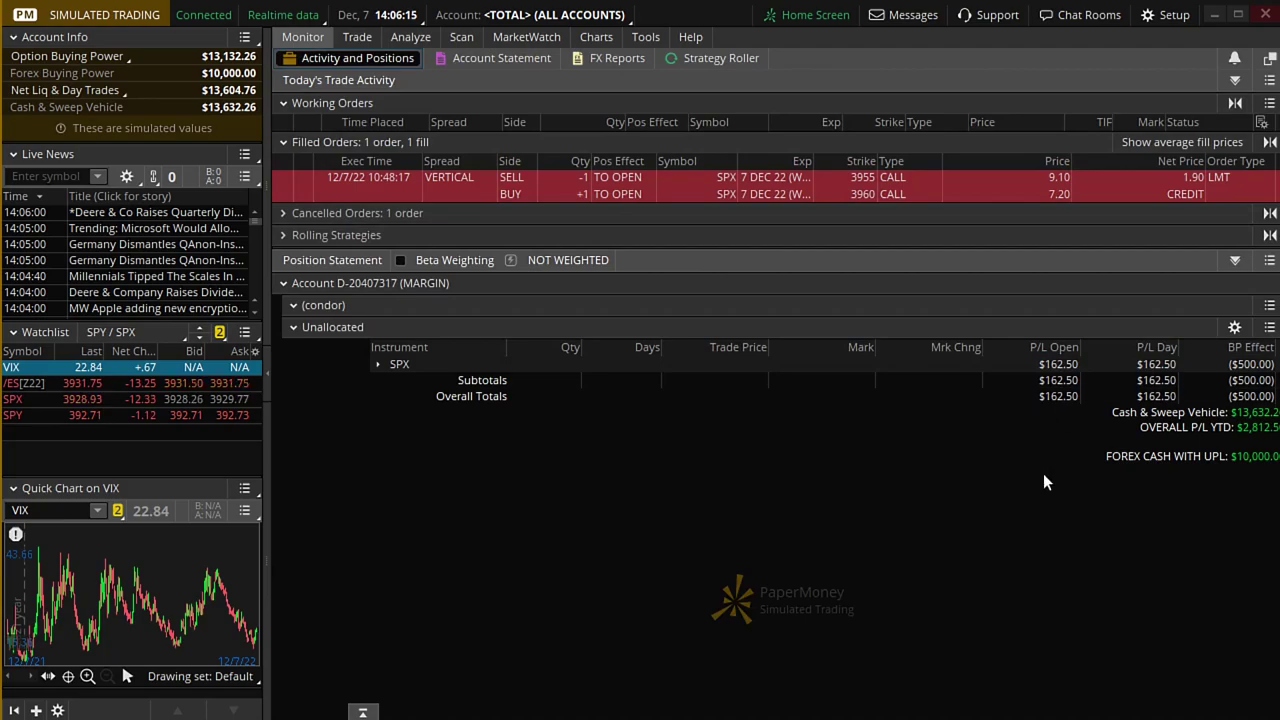
click(596, 36)
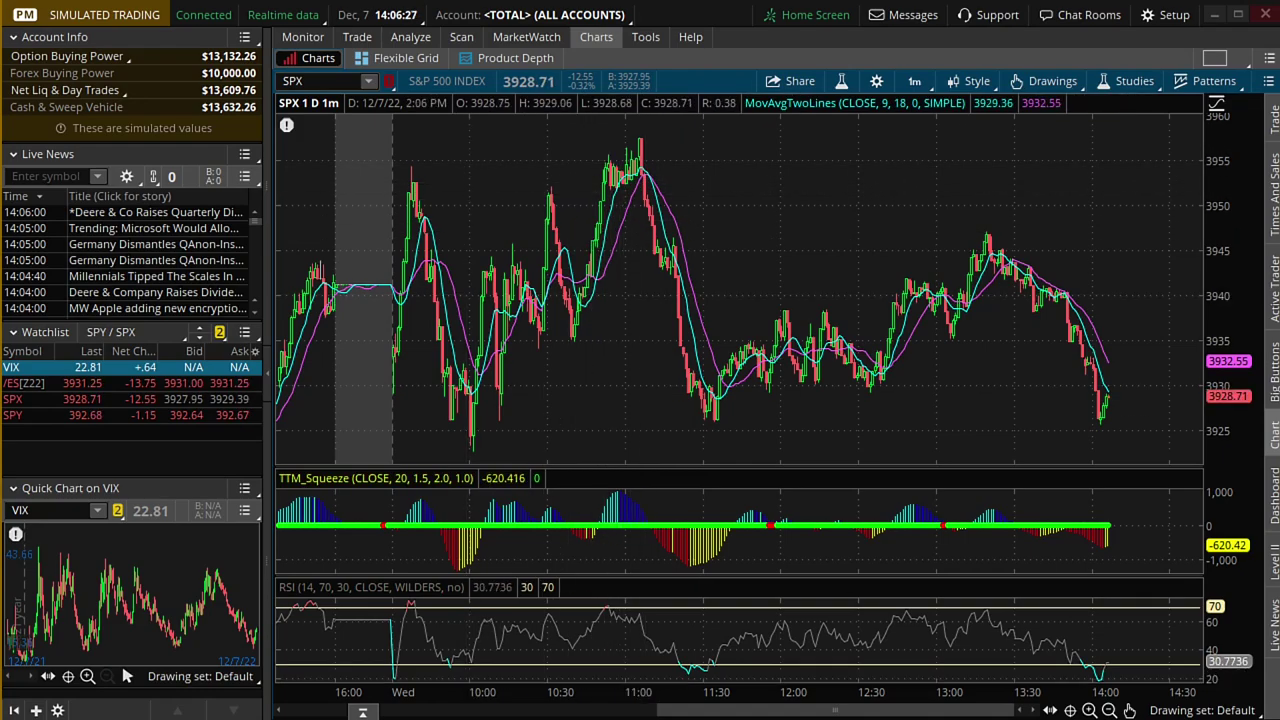
Return to the Discord spx channel and review the newest Magic 8-Ball trade suggestions and prediction chart.
key(alt+Tab)
scroll(179, 512, down, 1)
scroll(179, 512, down, 3)
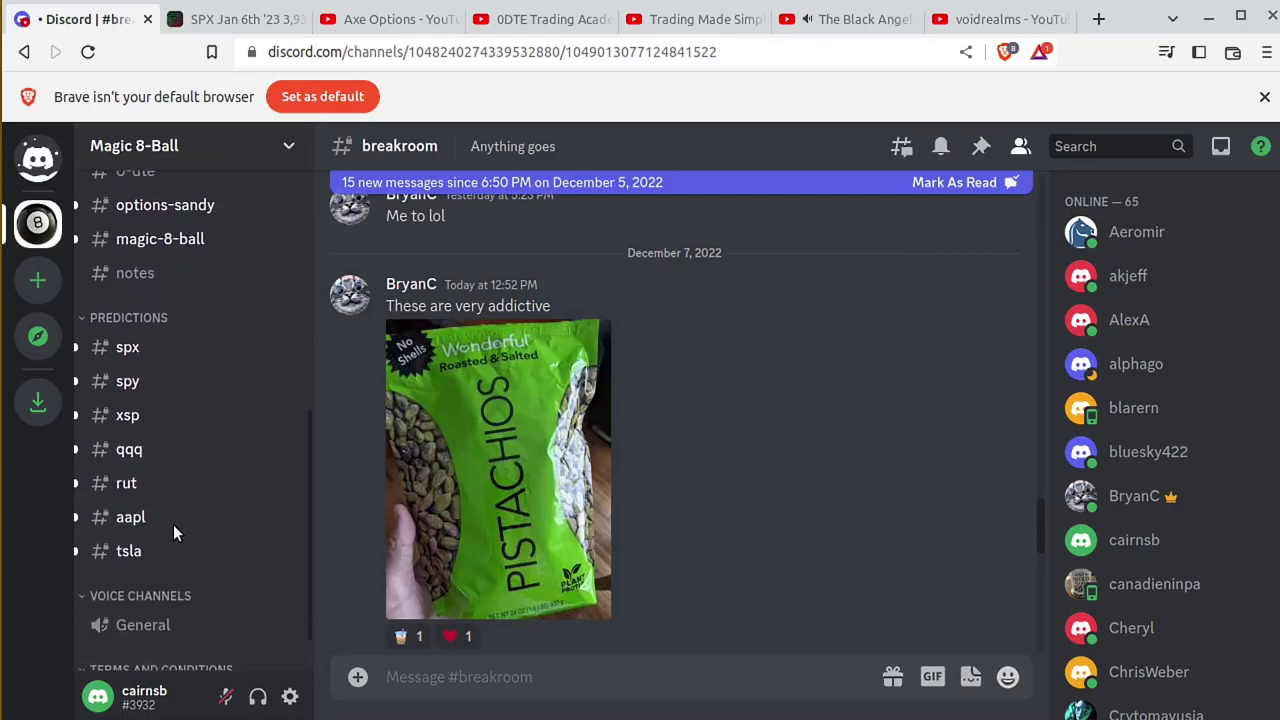
click(160, 344)
scroll(947, 488, down, 3)
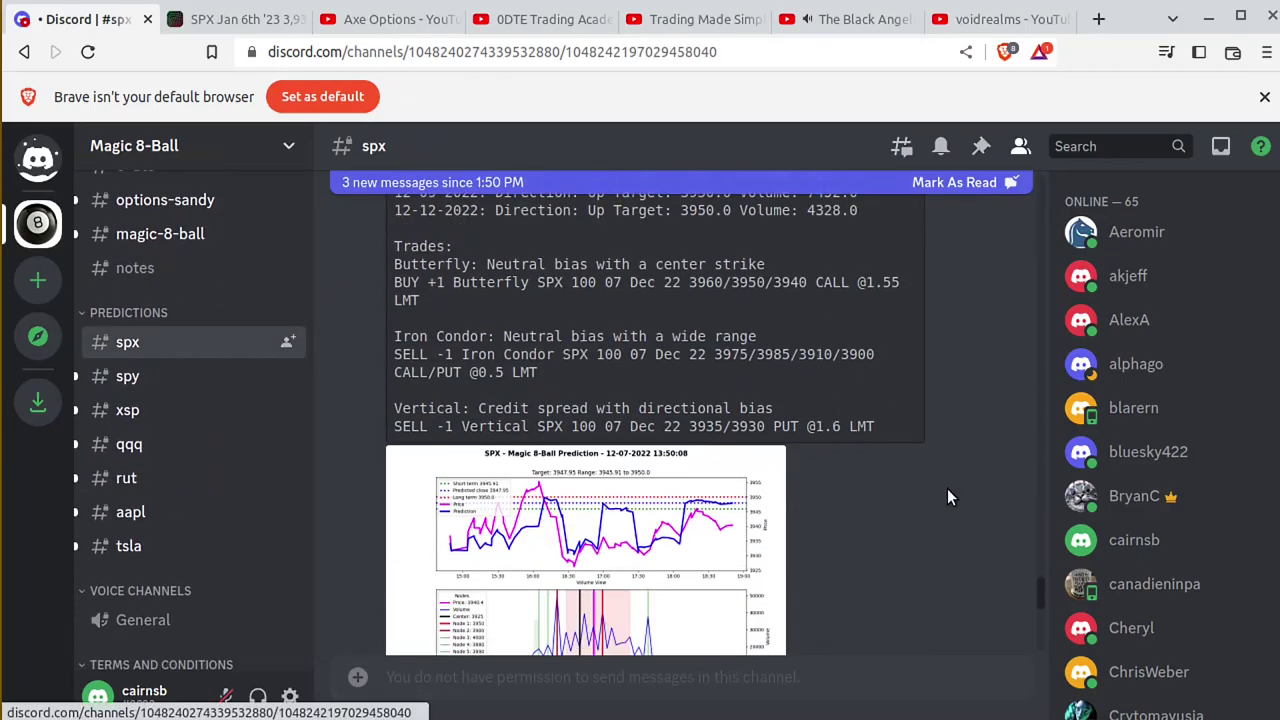
drag(1043, 592, 1040, 680)
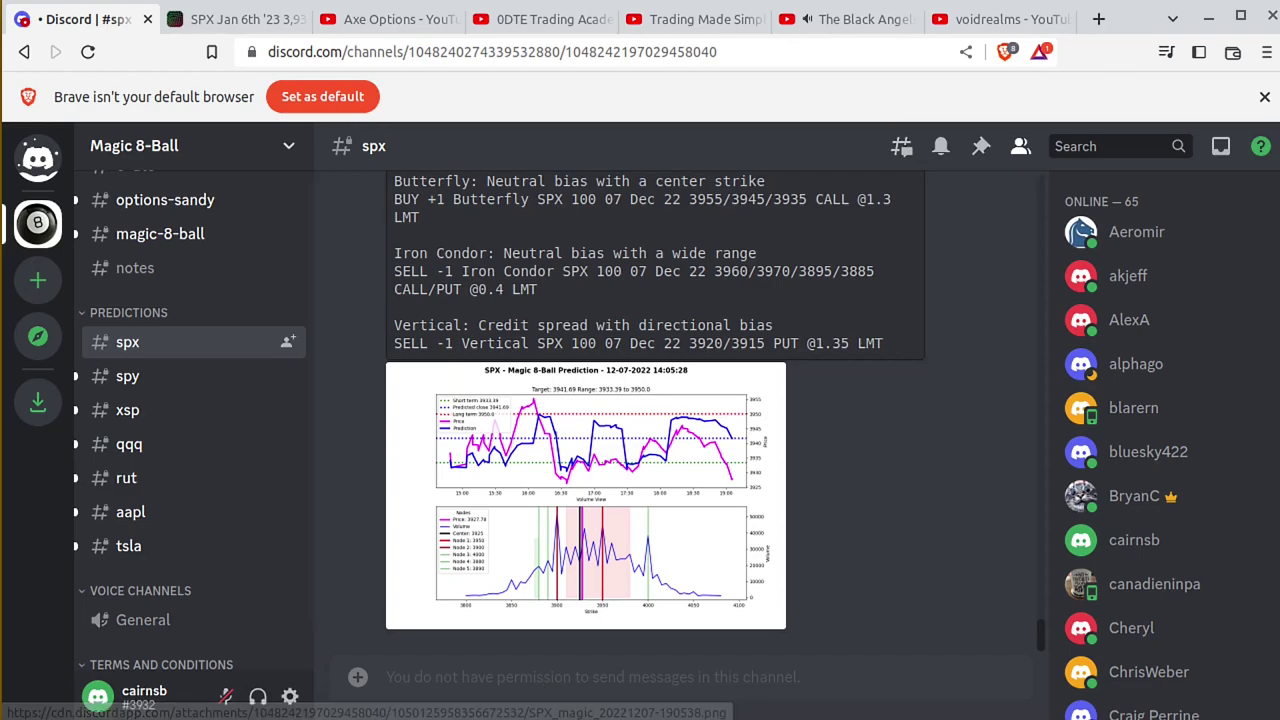
Switch to thinkorswim and check the profit and loss of the open SPX position.
key(alt+Tab)
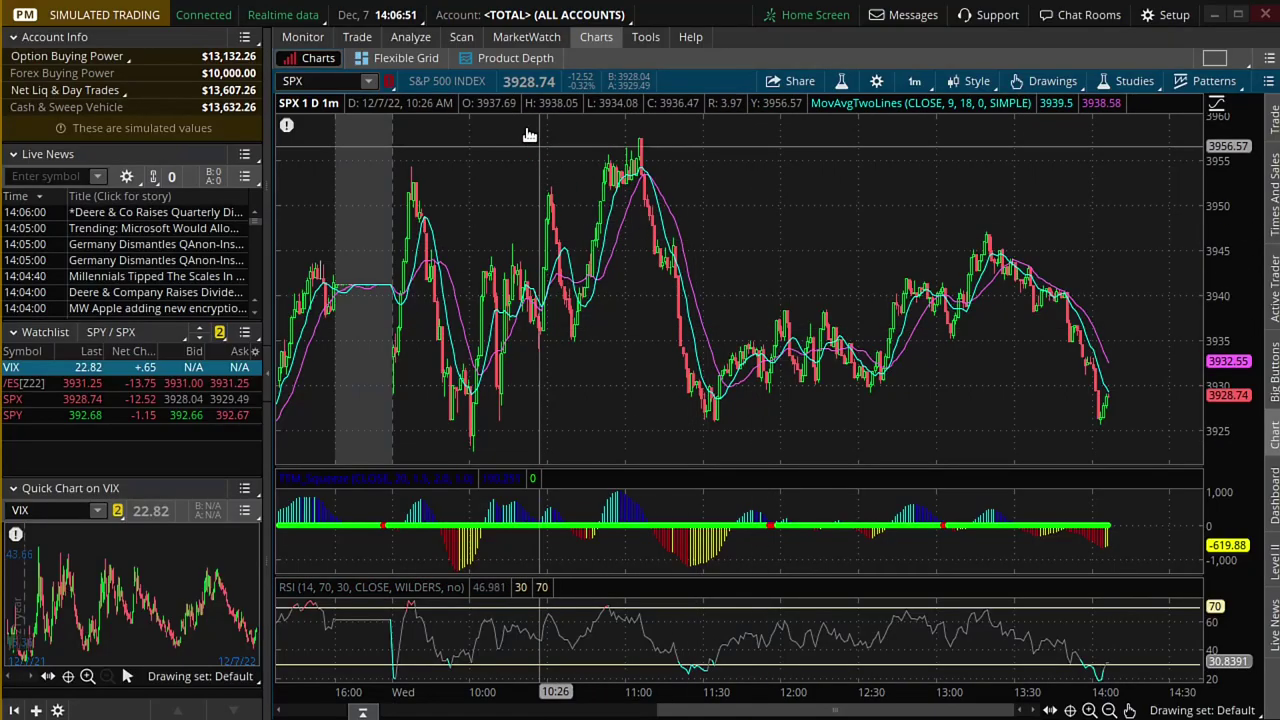
click(358, 37)
click(318, 39)
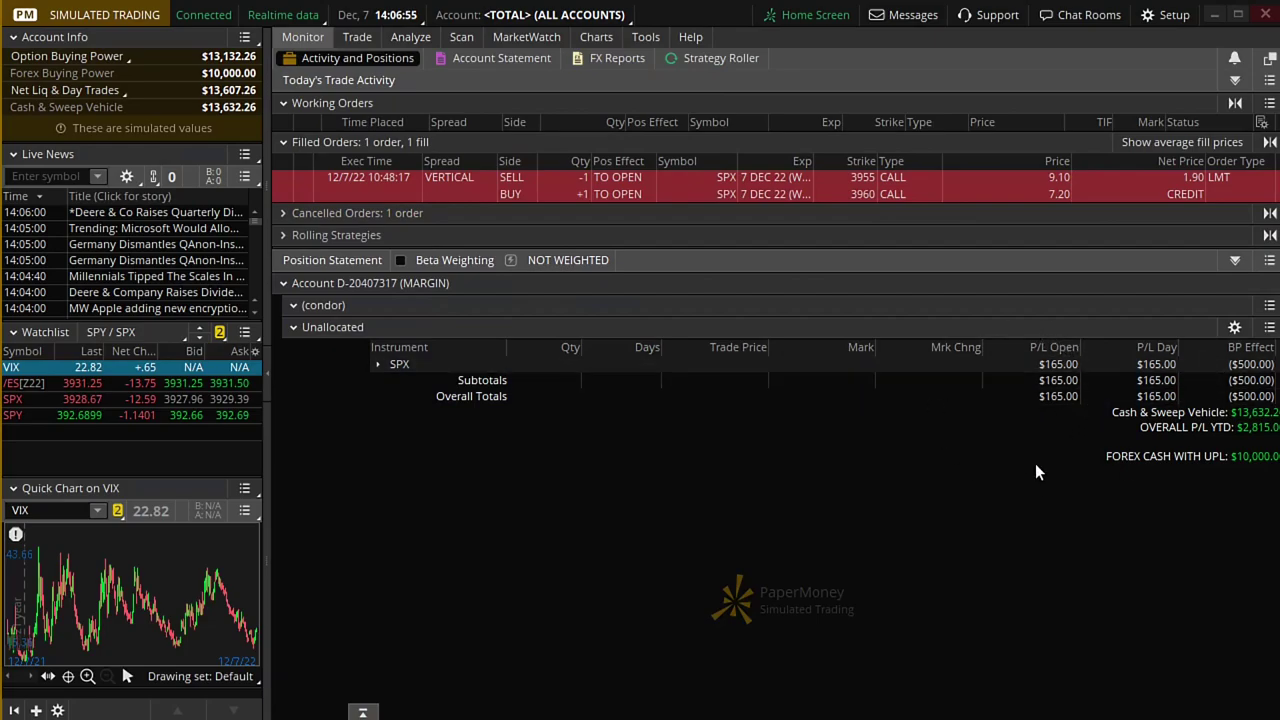
Check the SPX chart and move the upper price slice in the call spread's risk profile to about 3946.26.
click(605, 38)
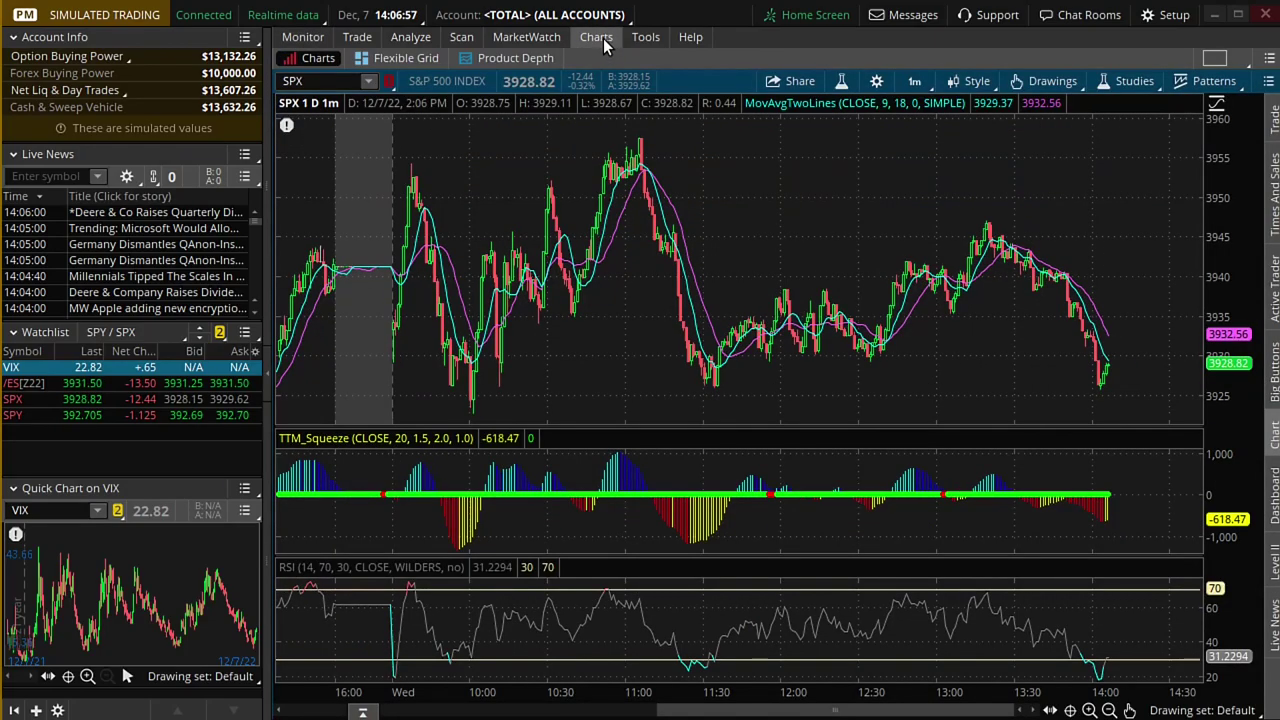
click(412, 37)
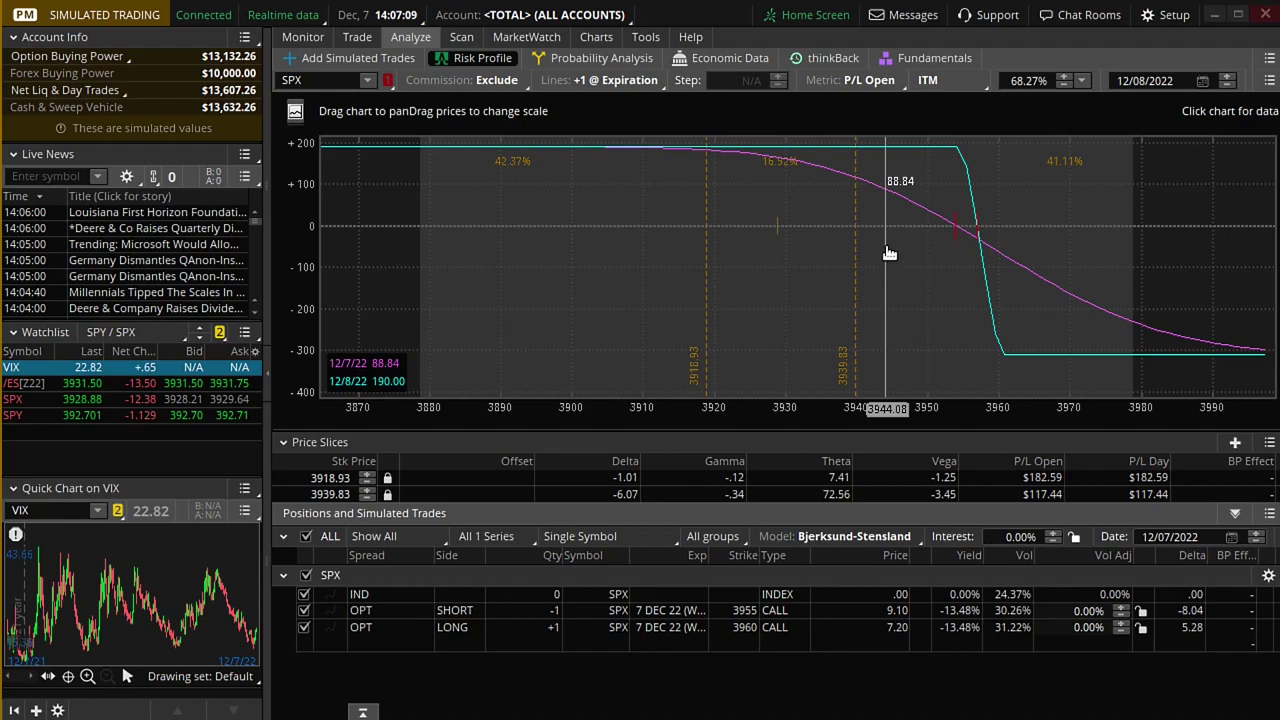
drag(857, 226, 905, 231)
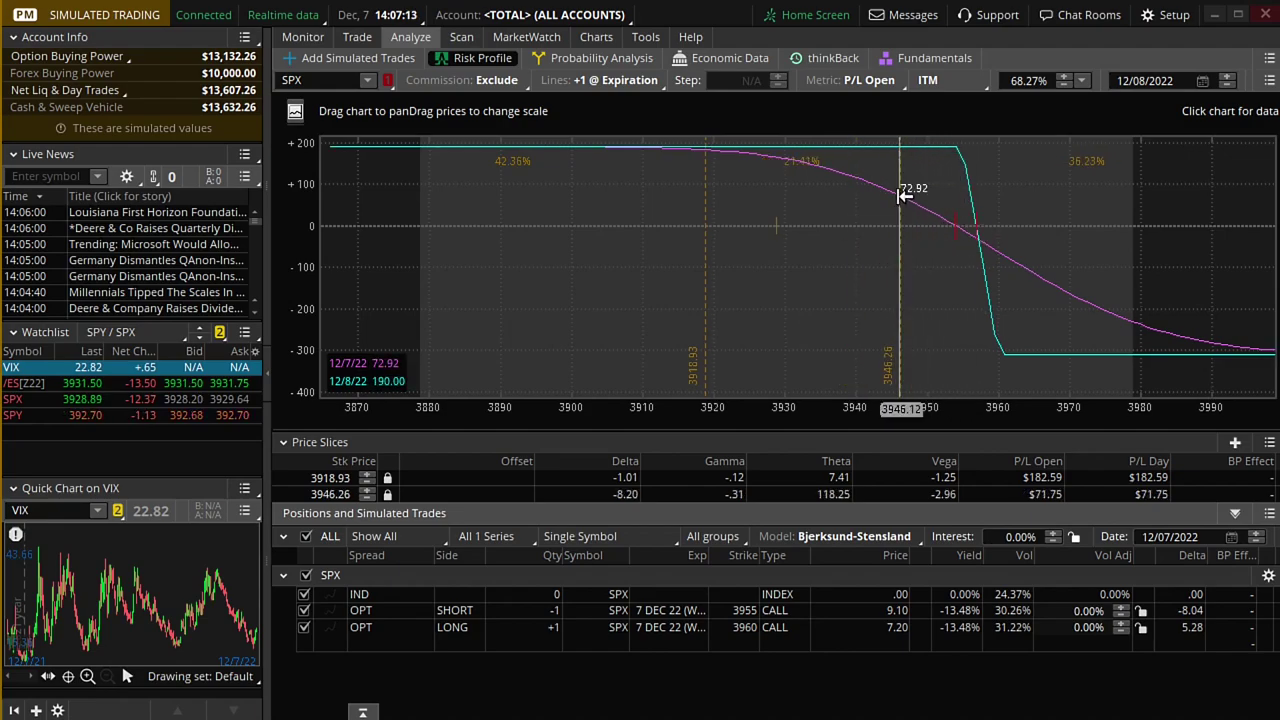